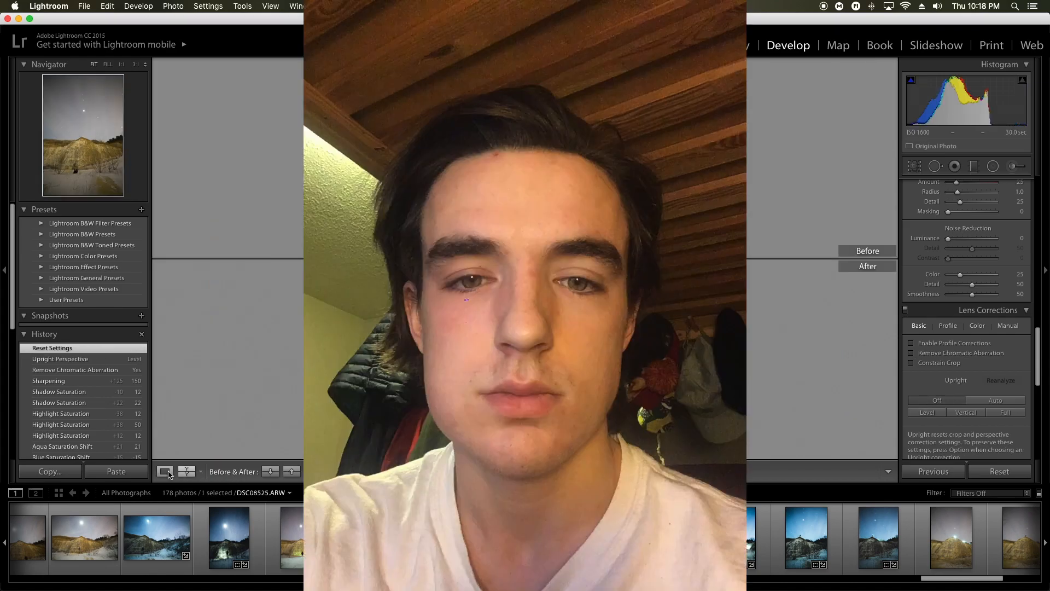
- Select photo DSC08533.ARW in the filmstrip, compare its before and after versions side by side, and return to the single-photo view
{"action": "left_click", "coordinate": [166, 472]}
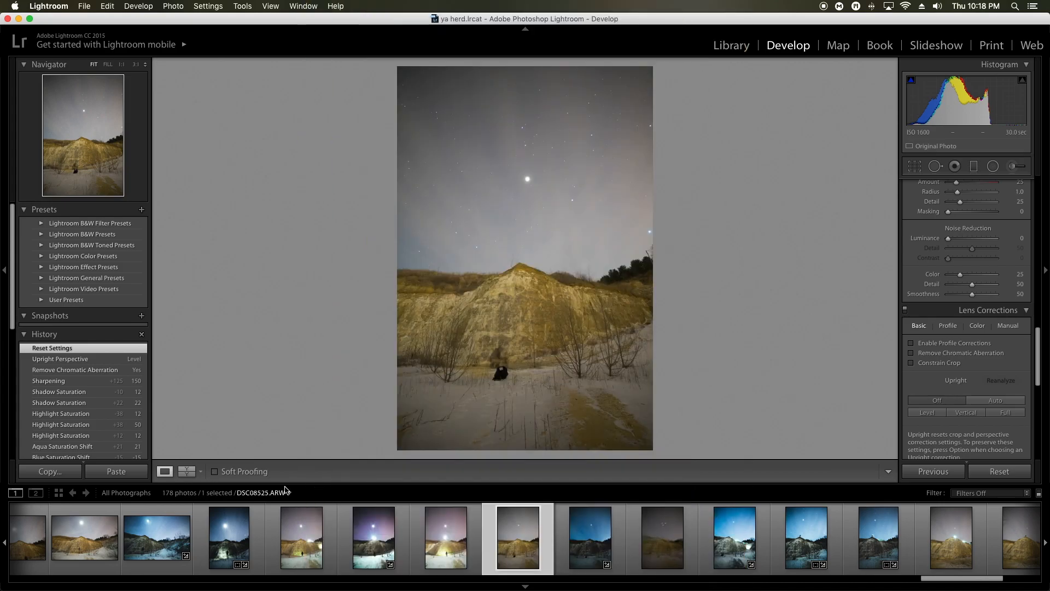
{"action": "scroll", "coordinate": [601, 539], "scroll_direction": "down", "scroll_amount": 5}
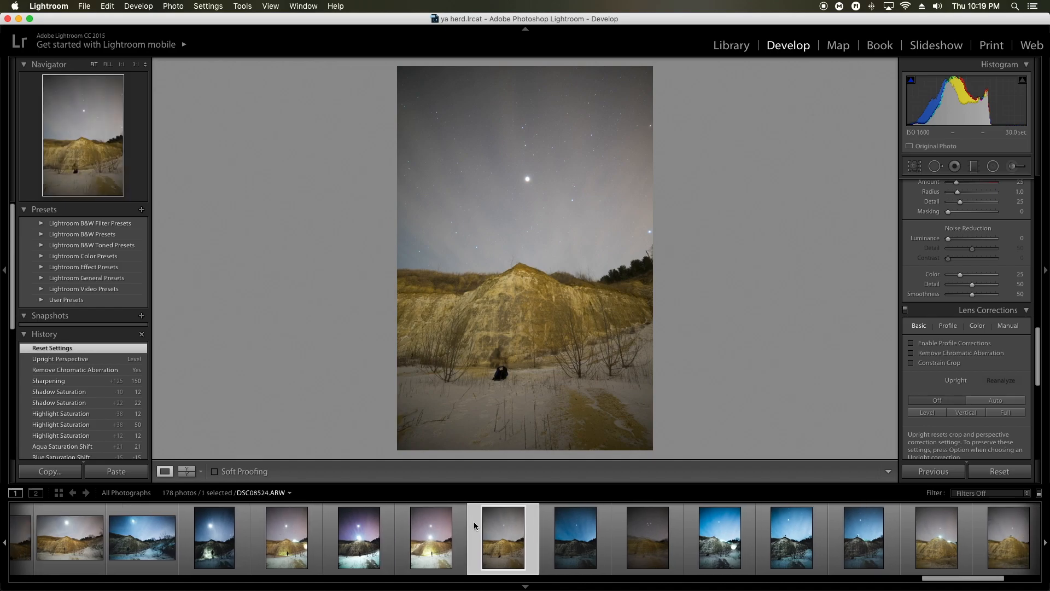
{"action": "left_click", "coordinate": [744, 539]}
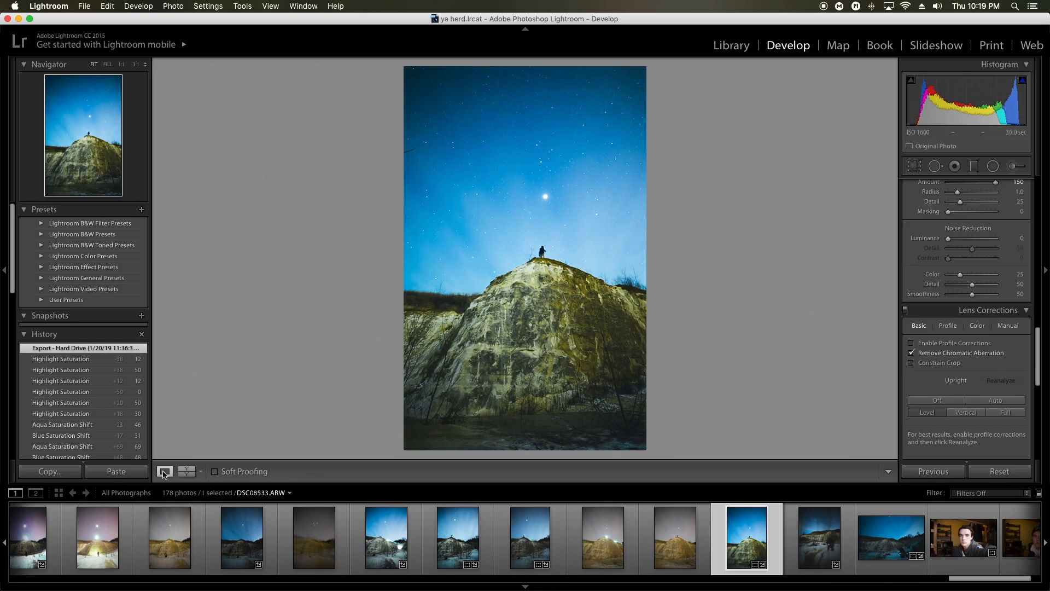
{"action": "left_click", "coordinate": [185, 472]}
{"action": "left_click", "coordinate": [186, 473]}
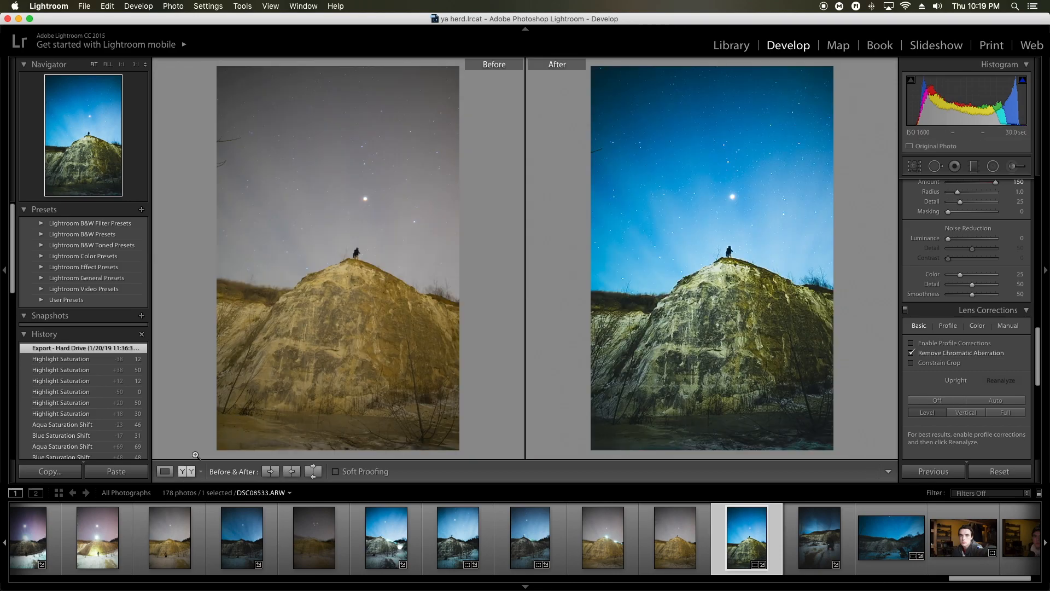
{"action": "left_click", "coordinate": [165, 471]}
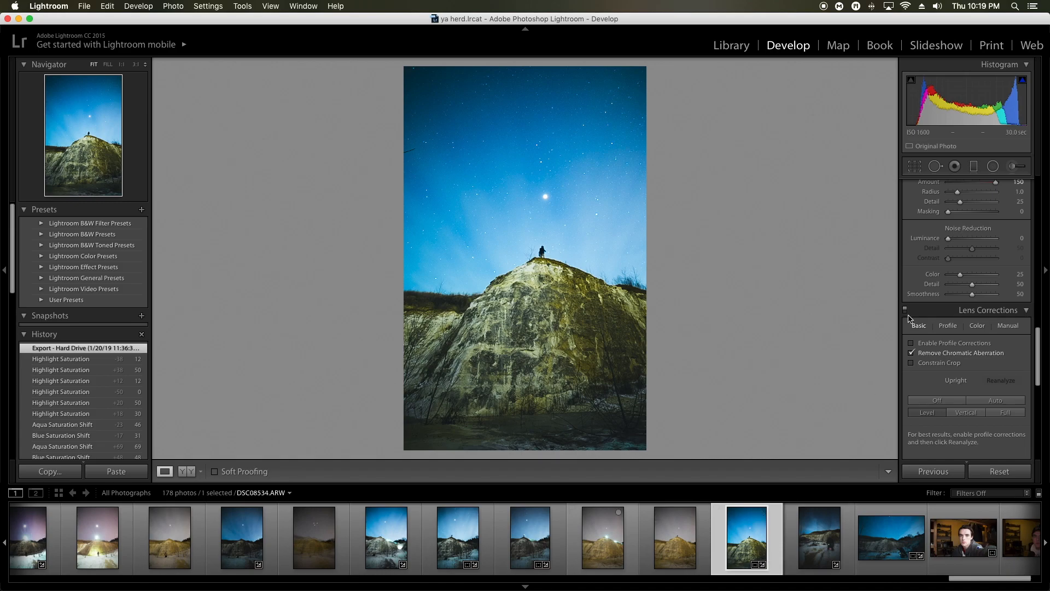
- Reset all develop adjustments on the selected photo of the figure standing on the hilltop
{"action": "scroll", "coordinate": [963, 355], "scroll_direction": "up", "scroll_amount": 15}
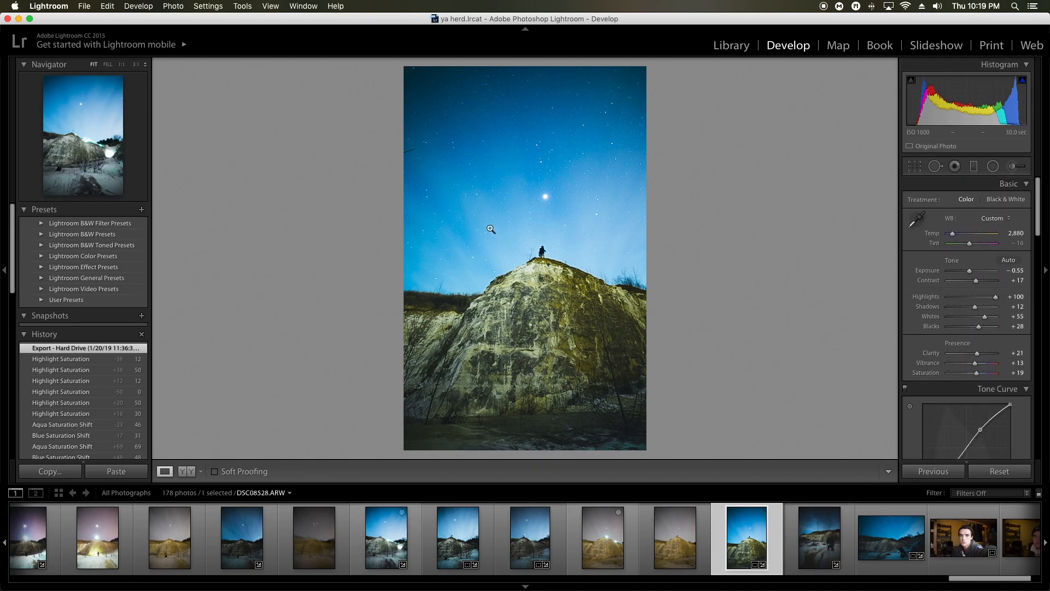
{"action": "left_click", "coordinate": [990, 472]}
- Shape the RGB point curve into an S by lowering the shadows, raising the highlights and slightly lifting the black point
{"action": "scroll", "coordinate": [1008, 235], "scroll_direction": "down", "scroll_amount": 4}
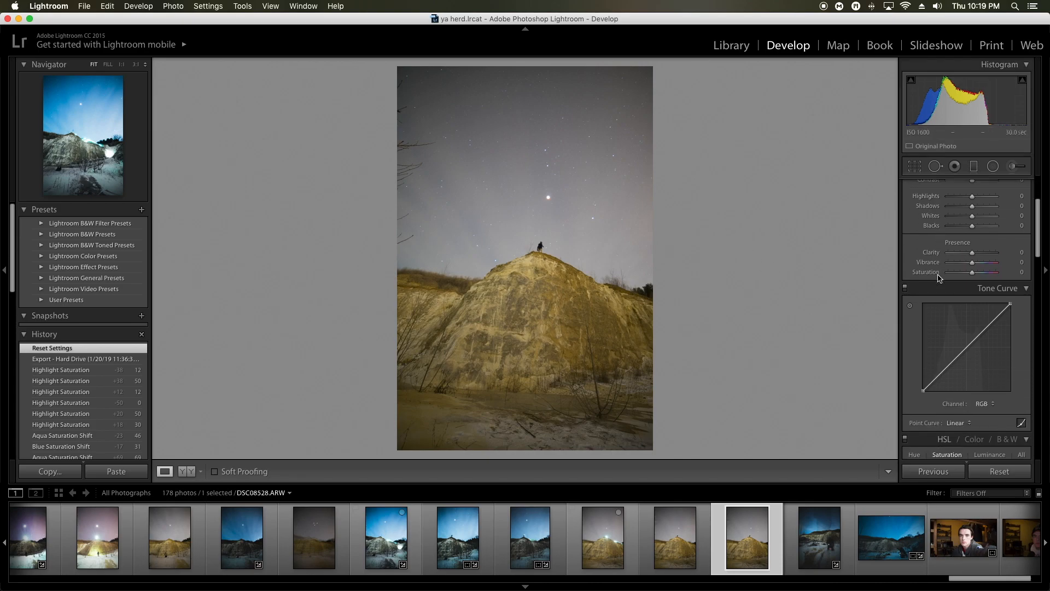
{"action": "scroll", "coordinate": [938, 317], "scroll_direction": "down", "scroll_amount": 1}
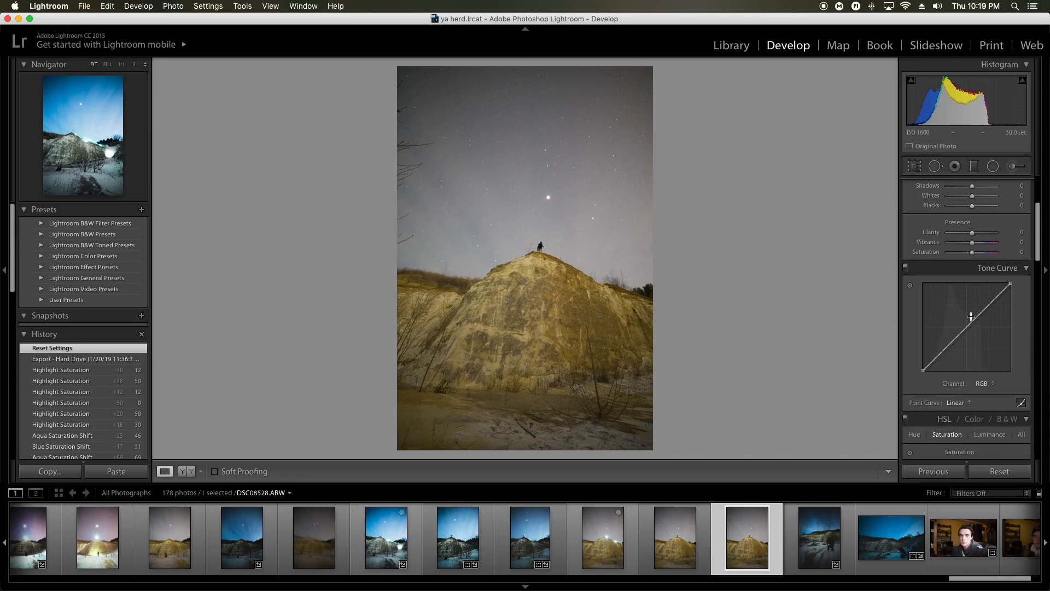
{"action": "left_click_drag", "start_coordinate": [941, 353], "coordinate": [940, 357]}
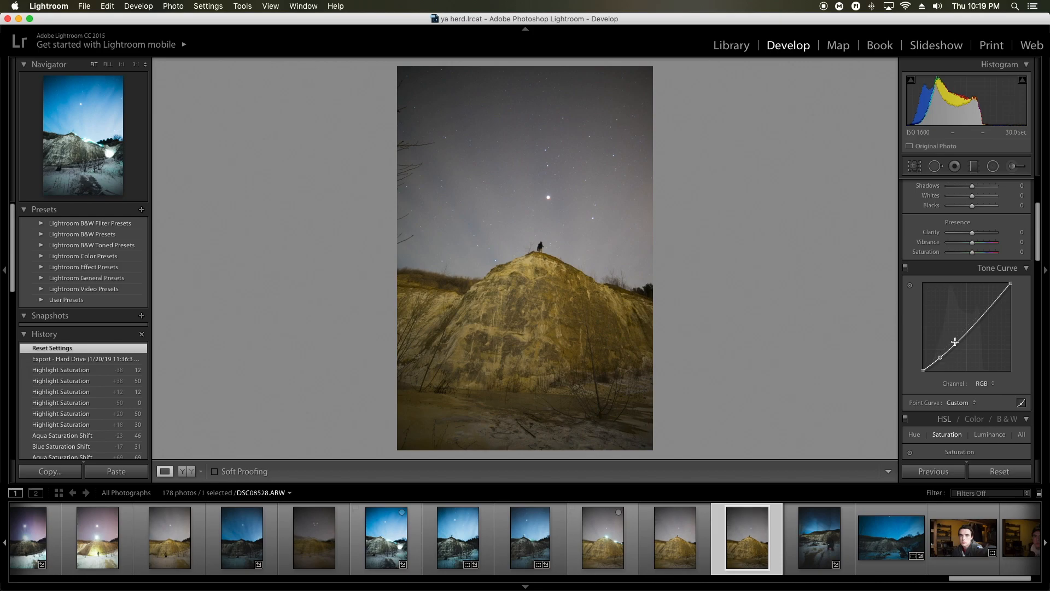
{"action": "left_click_drag", "start_coordinate": [992, 308], "coordinate": [983, 303]}
{"action": "left_click_drag", "start_coordinate": [923, 370], "coordinate": [923, 364]}
{"action": "scroll", "coordinate": [949, 385], "scroll_direction": "up", "scroll_amount": 4}
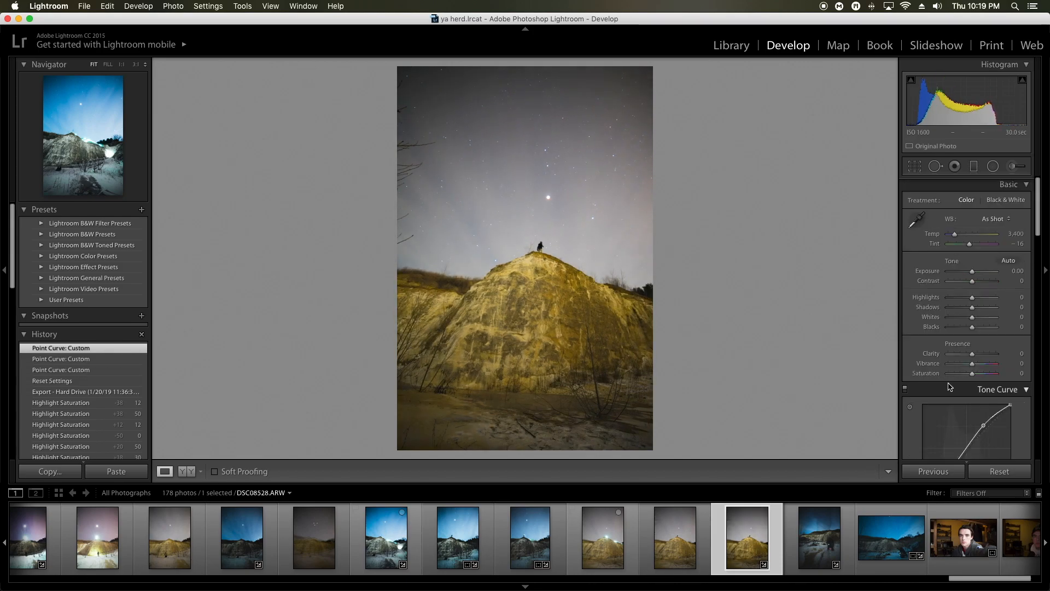
{"action": "scroll", "coordinate": [939, 397], "scroll_direction": "down", "scroll_amount": 3}
{"action": "left_click_drag", "start_coordinate": [923, 408], "coordinate": [923, 389]}
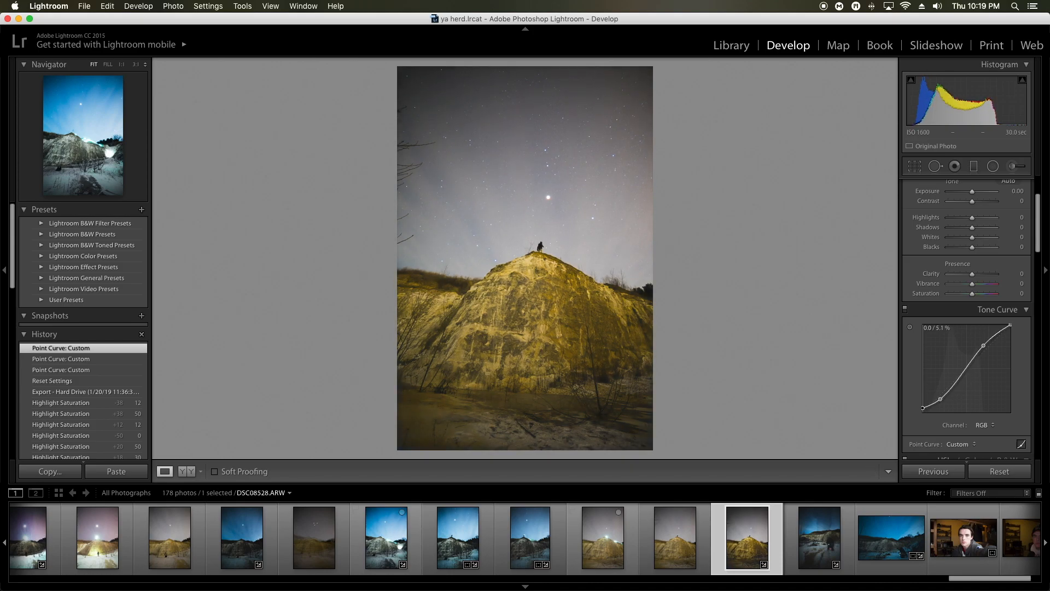
- Cool the white balance temperature to 2,491 and set exposure to −0.70, contrast to +17 and highlights to +100
{"action": "scroll", "coordinate": [956, 236], "scroll_direction": "up", "scroll_amount": 3}
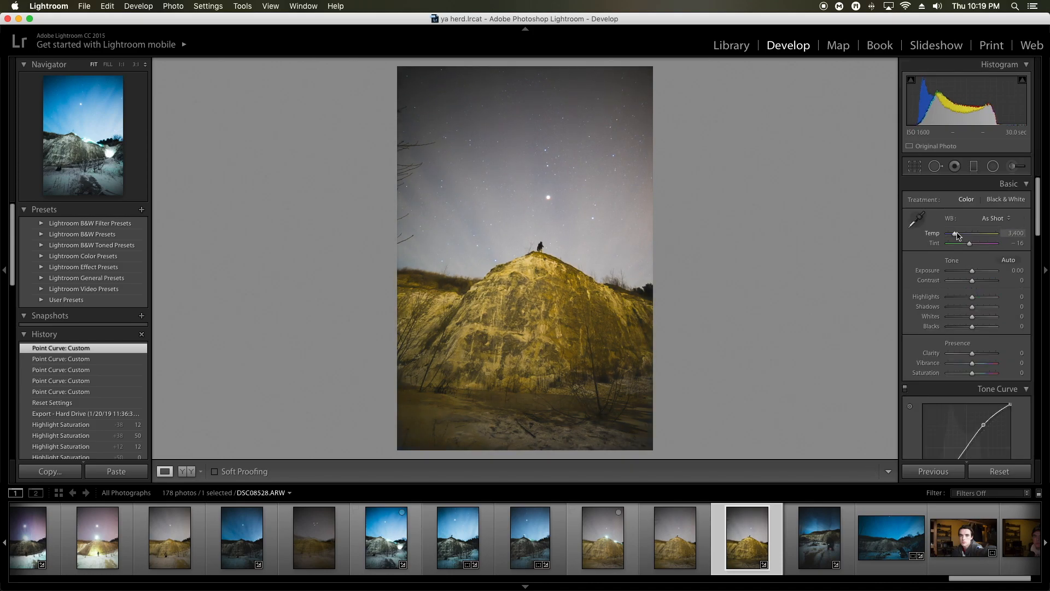
{"action": "left_click_drag", "start_coordinate": [955, 236], "coordinate": [949, 235]}
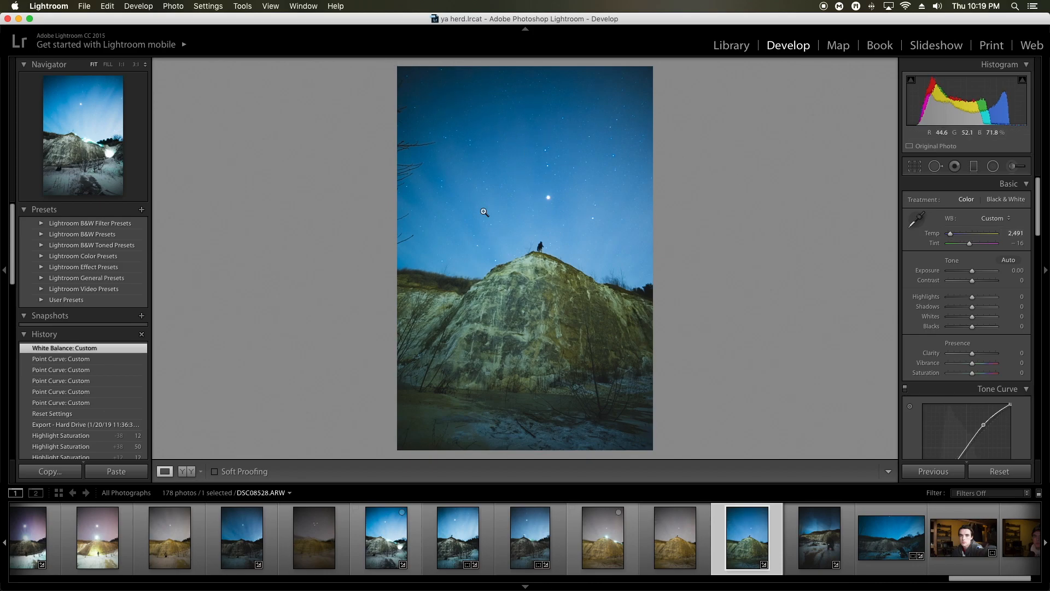
{"action": "scroll", "coordinate": [1007, 271], "scroll_direction": "down", "scroll_amount": 2}
{"action": "left_click_drag", "start_coordinate": [972, 250], "coordinate": [996, 265]}
{"action": "scroll", "coordinate": [978, 277], "scroll_direction": "down", "scroll_amount": 1}
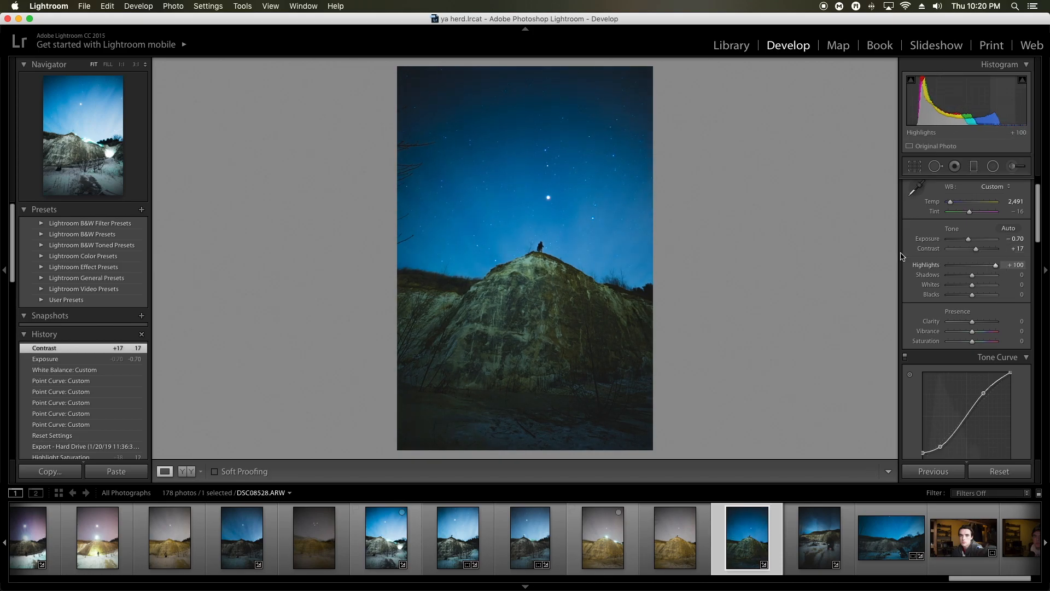
{"action": "left_click", "coordinate": [524, 169]}
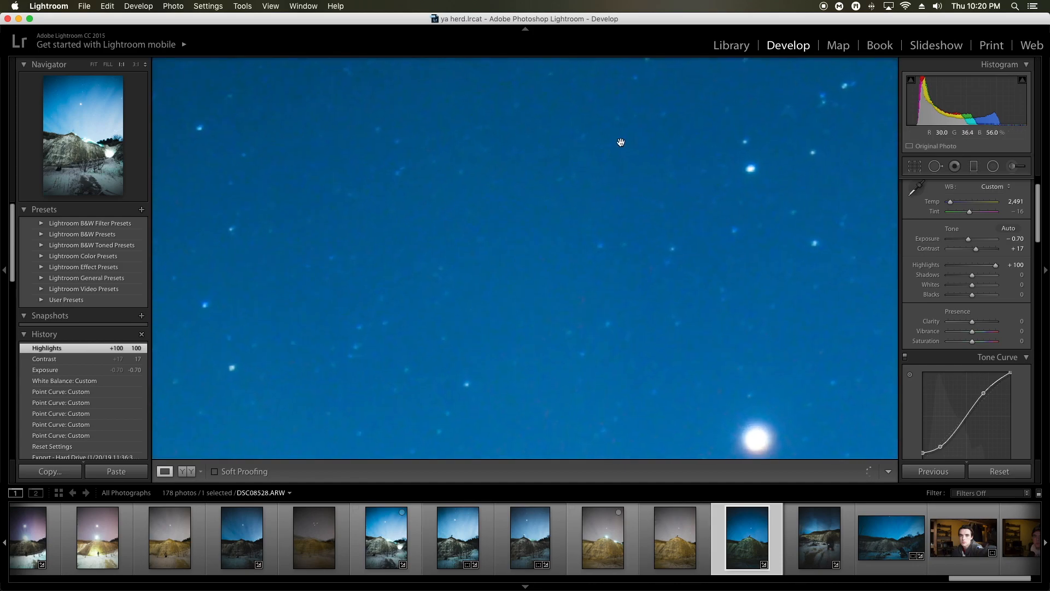
{"action": "left_click", "coordinate": [504, 190]}
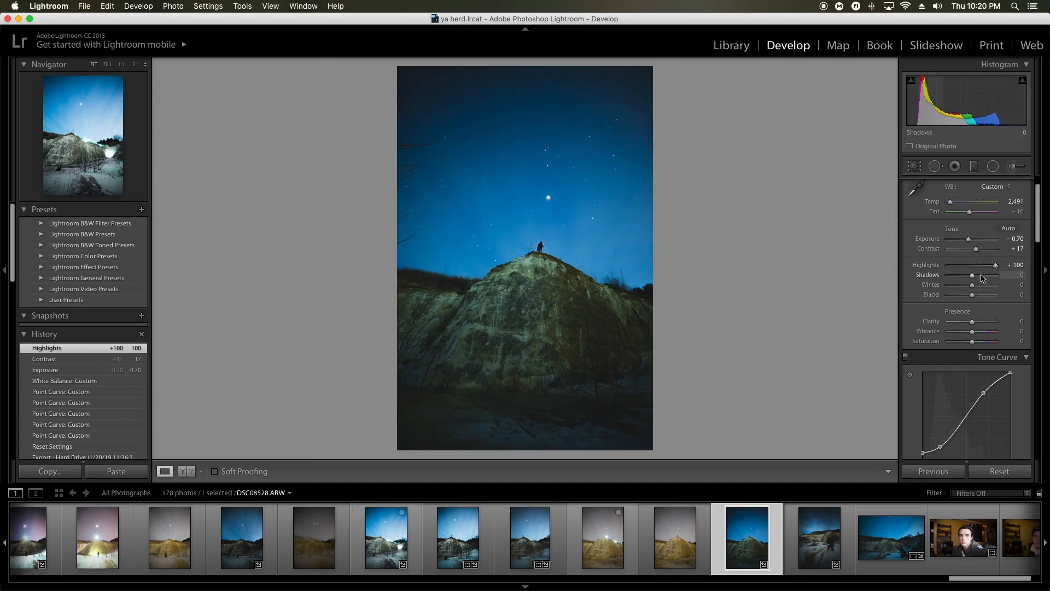
- Set whites to +39, shadows to −18 and blacks to −13, with clarity at +22, vibrance at +14 and saturation at +13
{"action": "left_click_drag", "start_coordinate": [978, 285], "coordinate": [983, 285]}
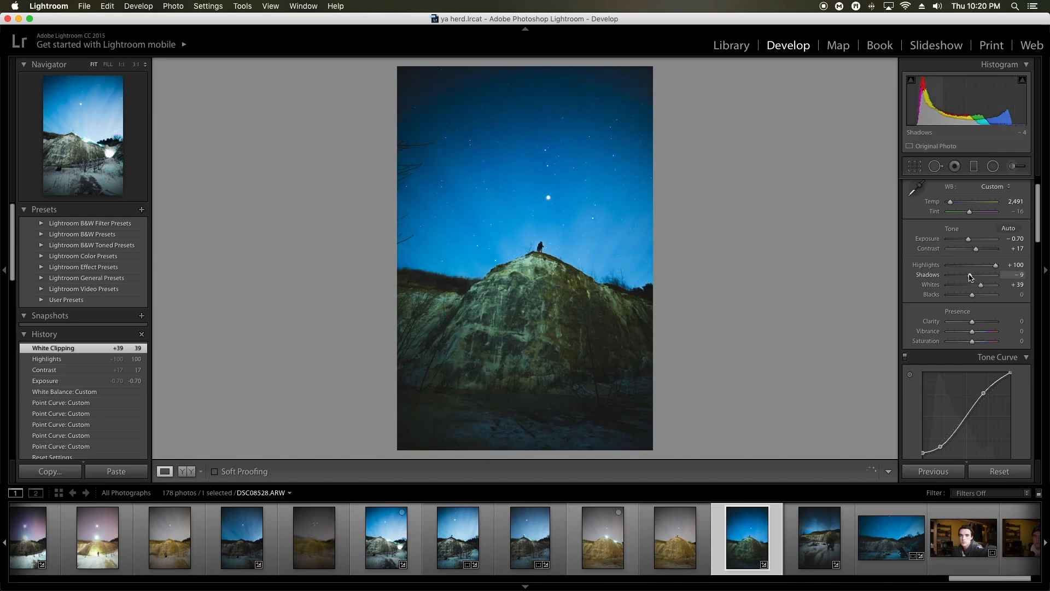
{"action": "left_click", "coordinate": [968, 277]}
{"action": "left_click_drag", "start_coordinate": [968, 297], "coordinate": [969, 296]}
{"action": "left_click_drag", "start_coordinate": [973, 322], "coordinate": [976, 335]}
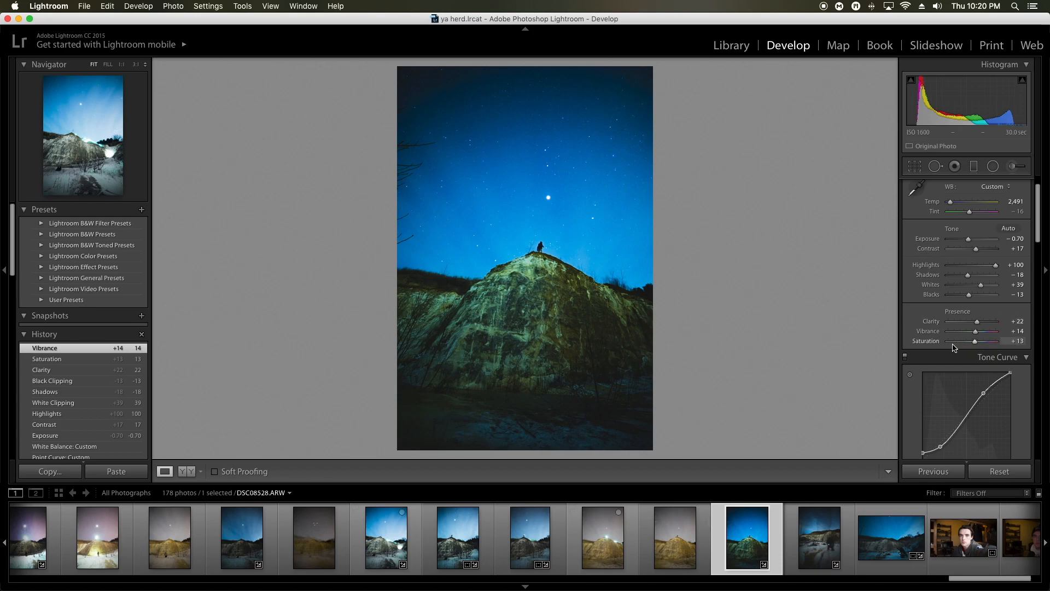
- Reduce the individual colour saturations to −93 for orange, −99 for yellow, −68 for green and −41 for blue
{"action": "scroll", "coordinate": [968, 328], "scroll_direction": "down", "scroll_amount": 3}
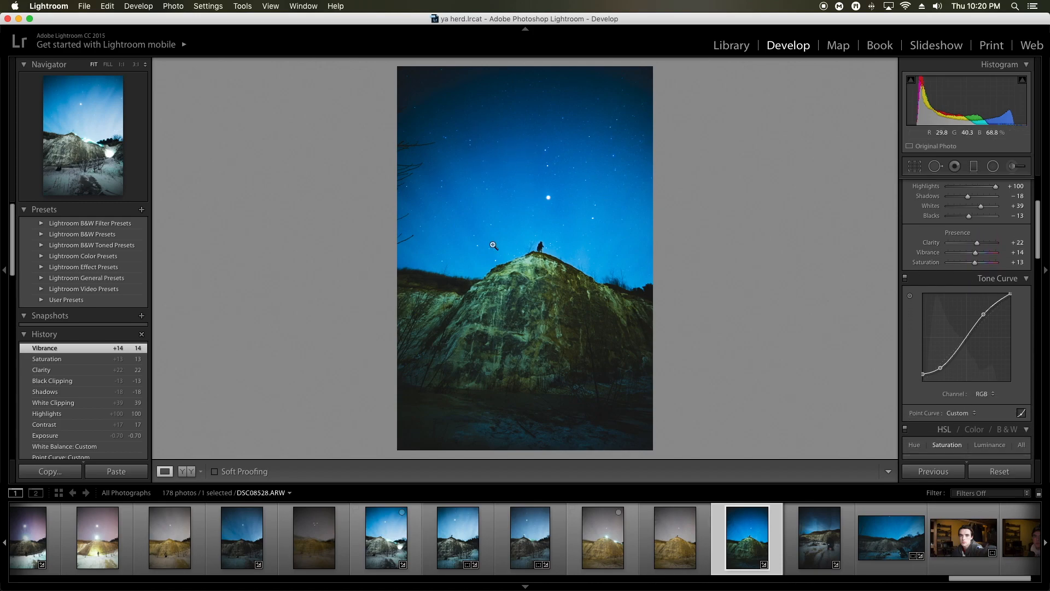
{"action": "scroll", "coordinate": [958, 308], "scroll_direction": "down", "scroll_amount": 5}
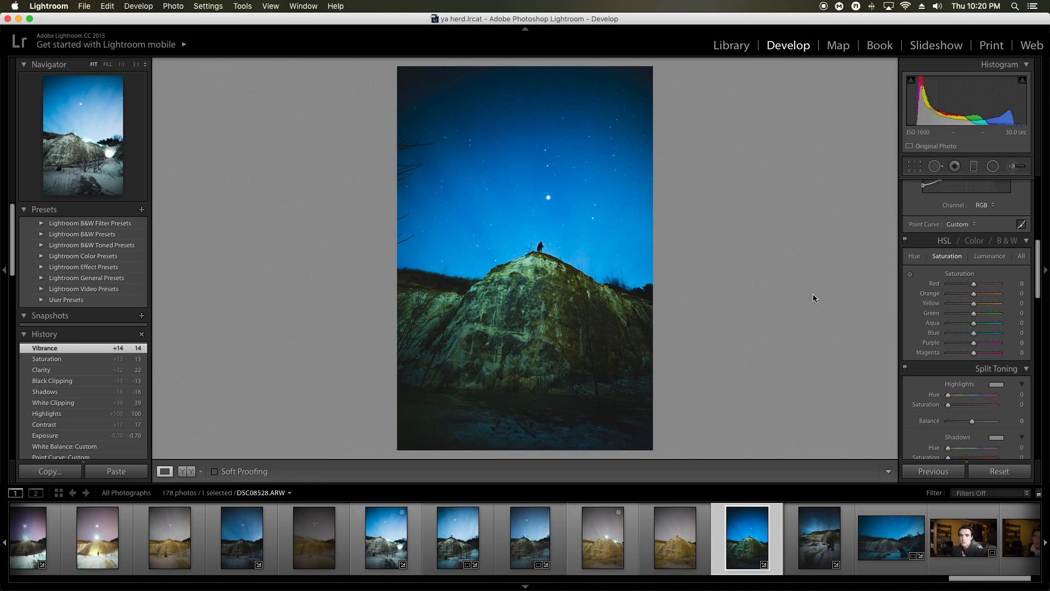
{"action": "left_click", "coordinate": [507, 292]}
{"action": "left_click", "coordinate": [547, 213]}
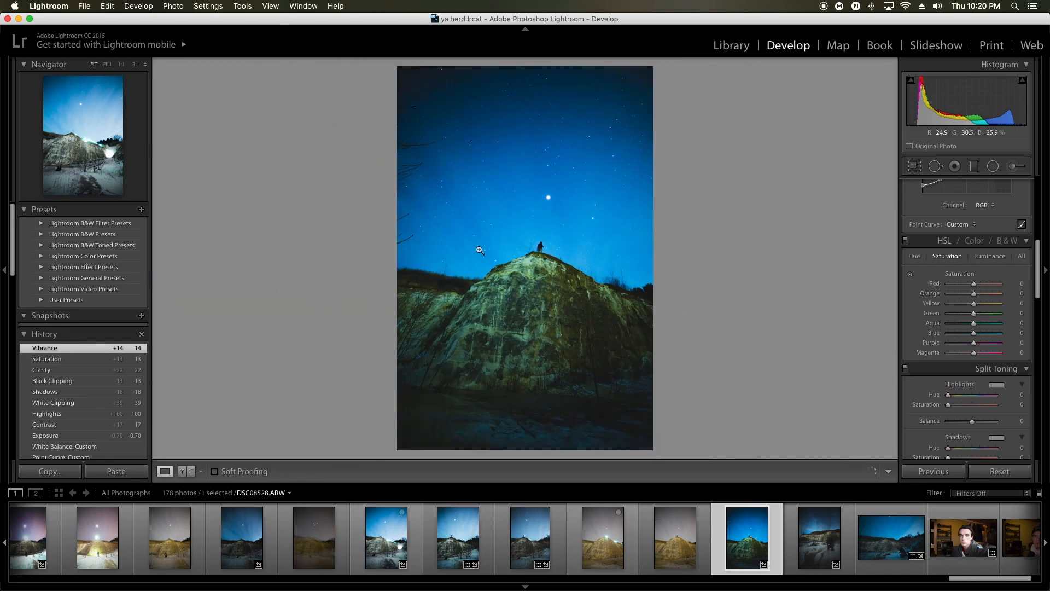
{"action": "mouse_move", "coordinate": [974, 294]}
{"action": "left_mouse_down"}
{"action": "mouse_move", "coordinate": [950, 294]}
{"action": "mouse_move", "coordinate": [955, 315]}
{"action": "mouse_move", "coordinate": [972, 301]}
{"action": "mouse_move", "coordinate": [962, 302]}
{"action": "left_mouse_up"}
{"action": "scroll", "coordinate": [967, 335], "scroll_direction": "down", "scroll_amount": 2}
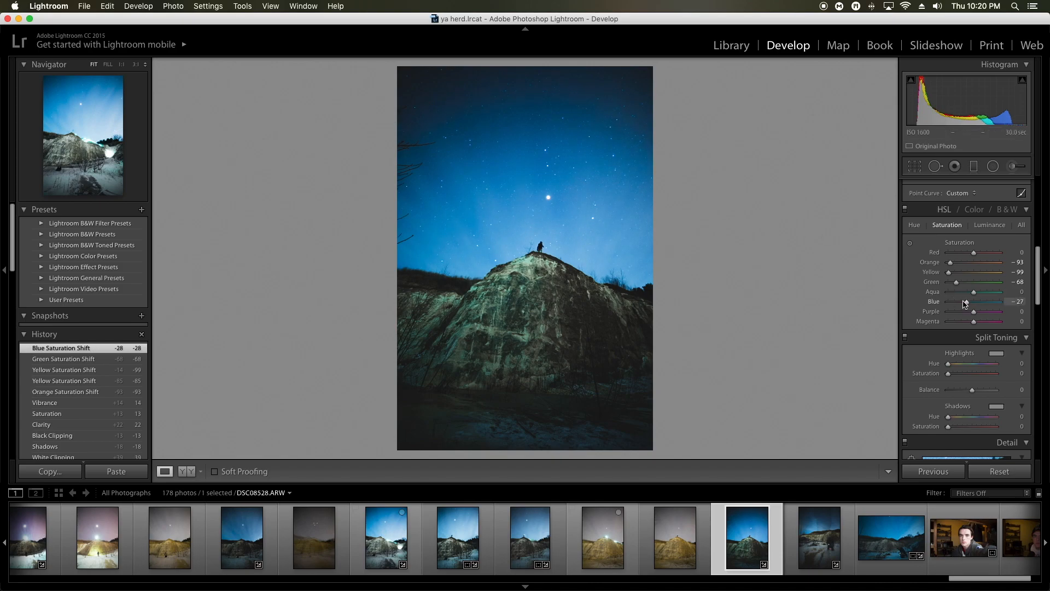
- Split-tone the highlights with a blue tint of hue 215 and saturation 12
{"action": "scroll", "coordinate": [976, 246], "scroll_direction": "up", "scroll_amount": 10}
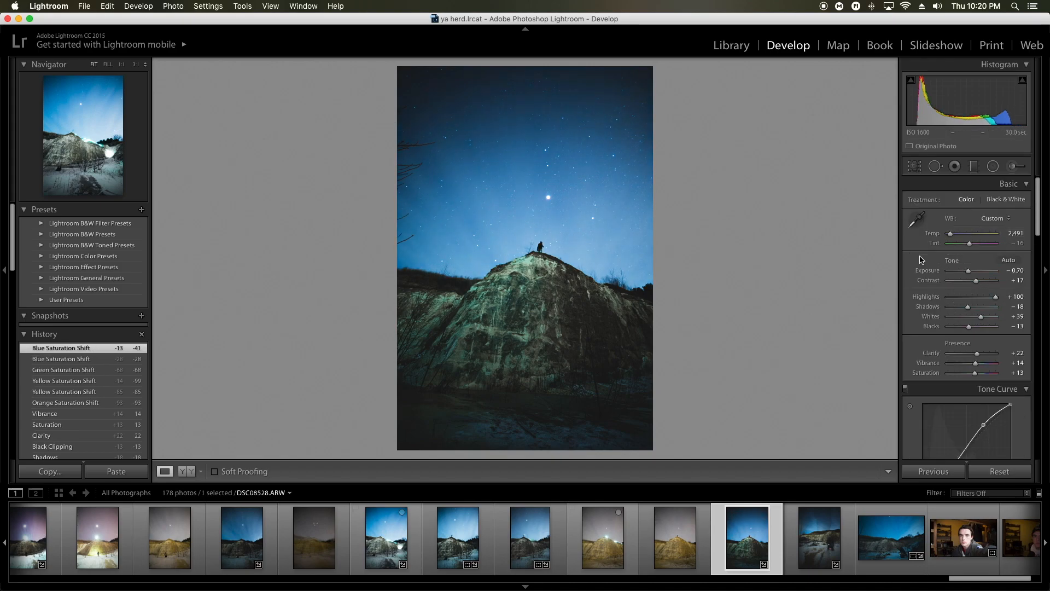
{"action": "scroll", "coordinate": [977, 238], "scroll_direction": "down", "scroll_amount": 8}
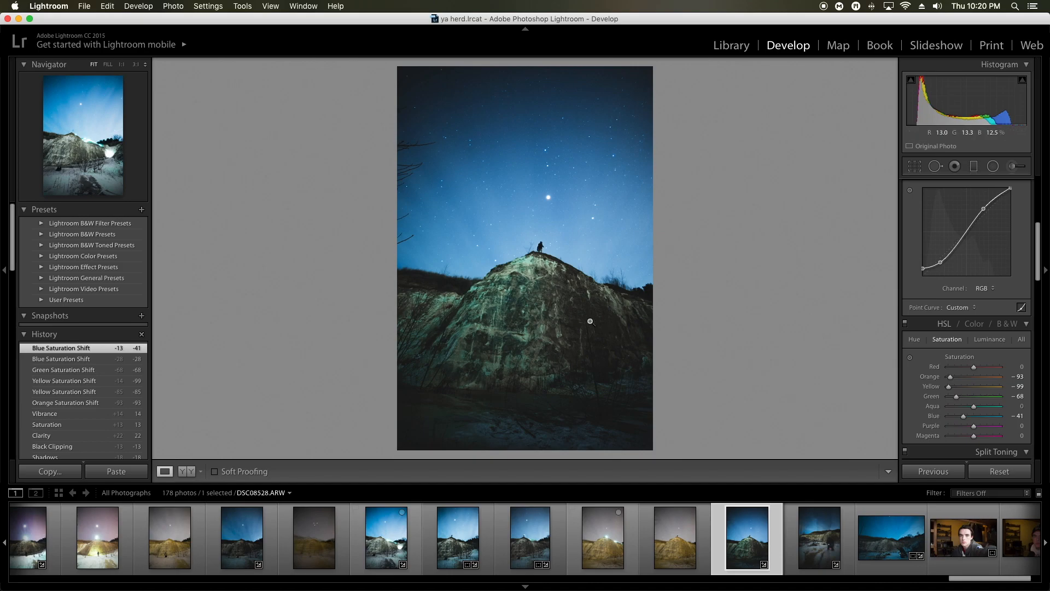
{"action": "scroll", "coordinate": [934, 300], "scroll_direction": "down", "scroll_amount": 3}
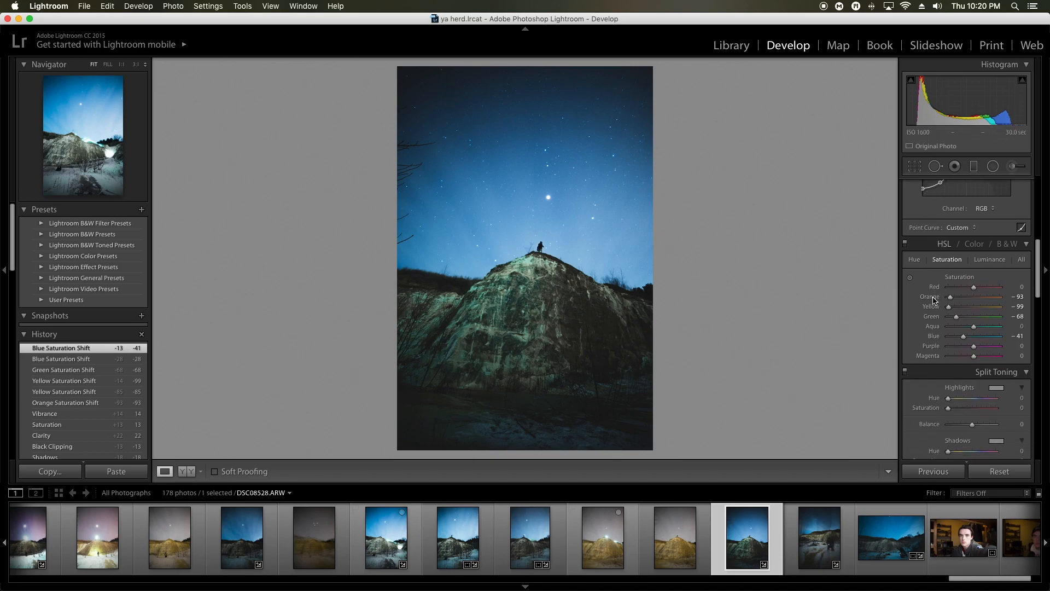
{"action": "scroll", "coordinate": [962, 350], "scroll_direction": "down", "scroll_amount": 2}
{"action": "left_click", "coordinate": [996, 346]}
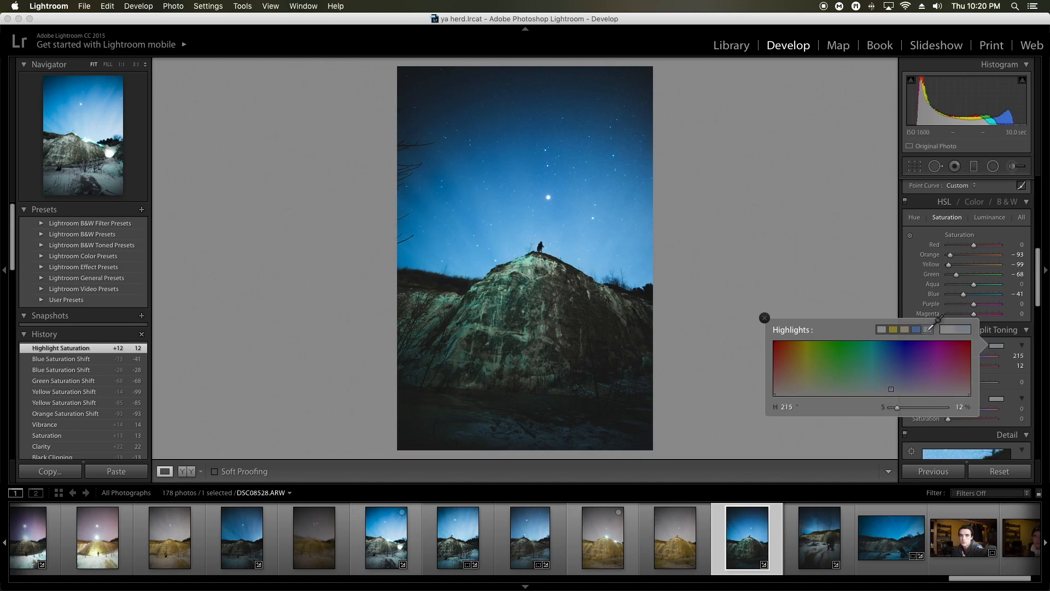
- Split-tone the shadows with a warm tint of hue 37 and saturation 8
{"action": "scroll", "coordinate": [979, 274], "scroll_direction": "down", "scroll_amount": 3}
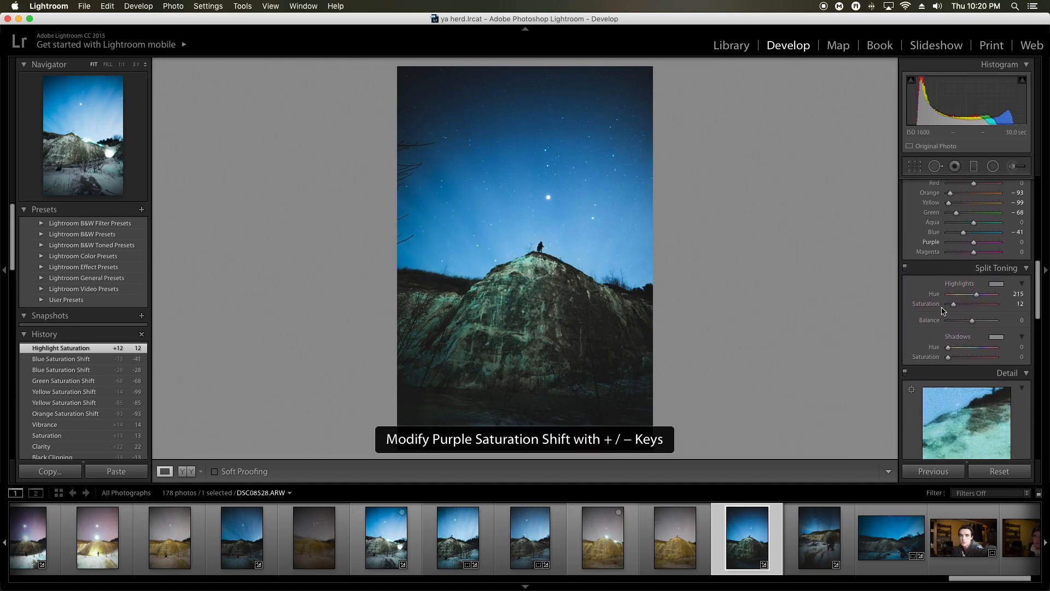
{"action": "left_click", "coordinate": [996, 332]}
{"action": "left_click", "coordinate": [905, 318]}
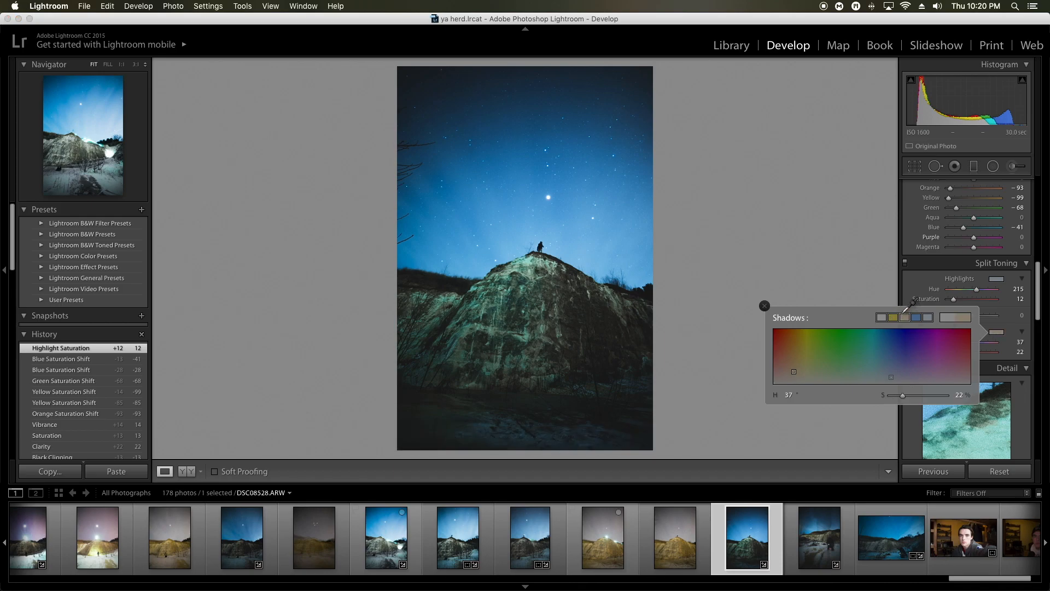
{"action": "scroll", "coordinate": [912, 288], "scroll_direction": "down", "scroll_amount": 4}
{"action": "scroll", "coordinate": [912, 286], "scroll_direction": "down", "scroll_amount": 2}
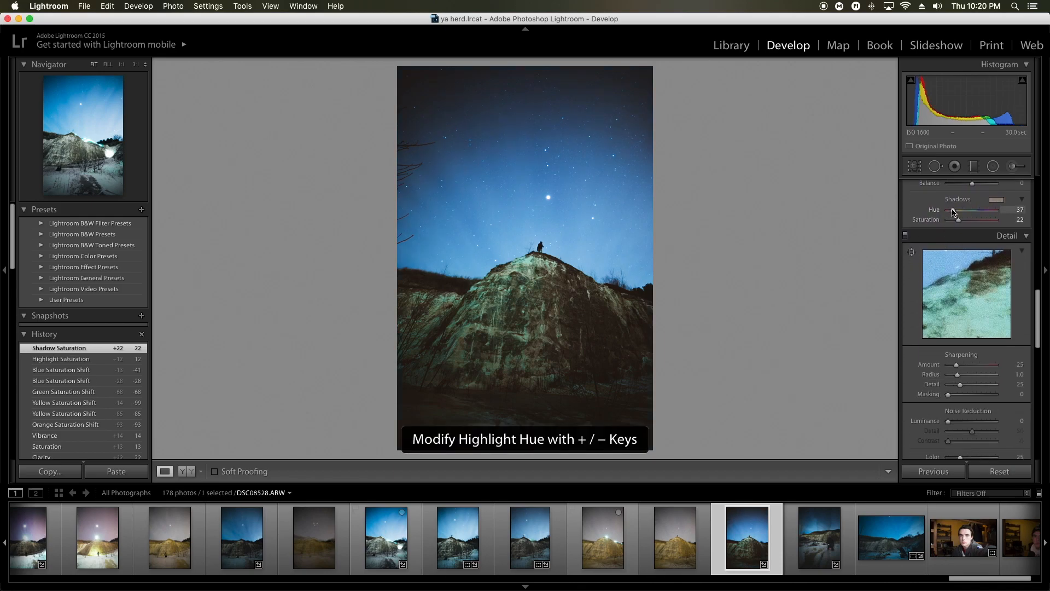
{"action": "left_click", "coordinate": [995, 200]}
{"action": "left_click_drag", "start_coordinate": [902, 264], "coordinate": [894, 264]}
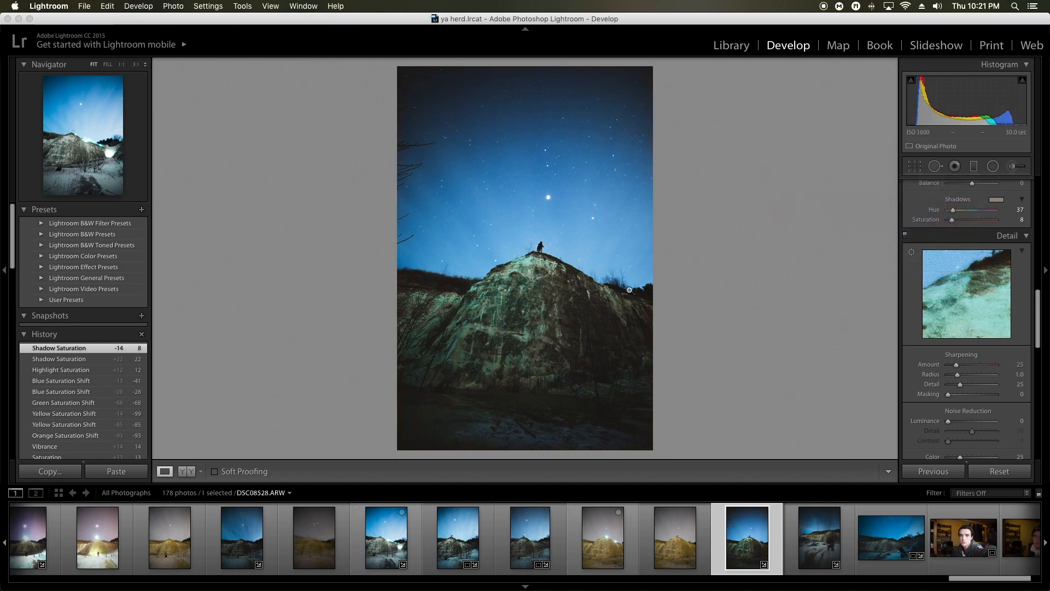
- Set the sharpening amount to 97
{"action": "scroll", "coordinate": [960, 314], "scroll_direction": "down", "scroll_amount": 3}
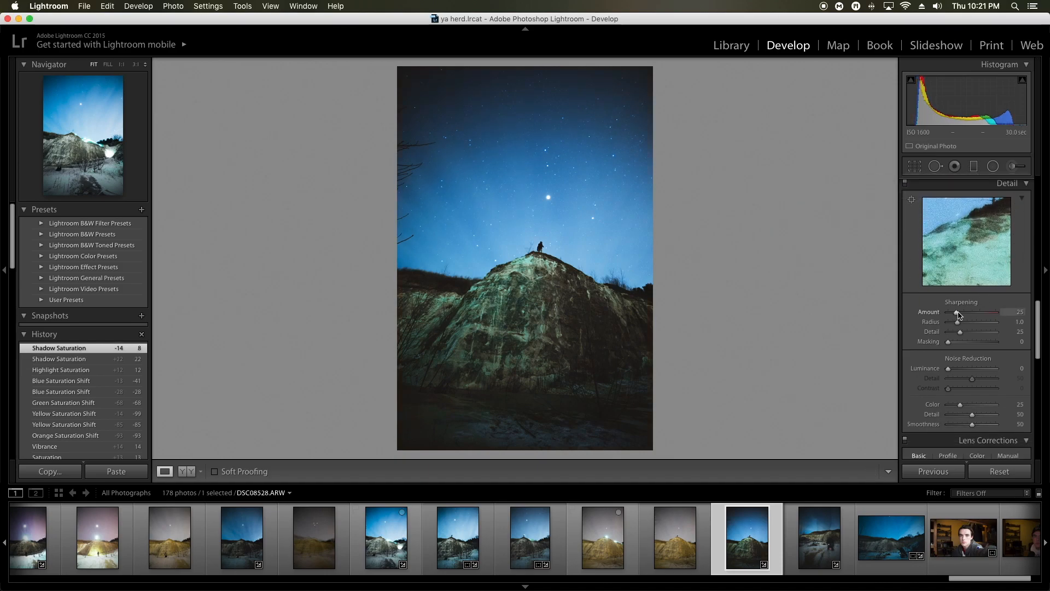
{"action": "left_click_drag", "start_coordinate": [960, 314], "coordinate": [980, 314]}
- Enable Remove Chromatic Aberration and apply the Level Upright correction to the photo
{"action": "scroll", "coordinate": [982, 315], "scroll_direction": "down", "scroll_amount": 3}
{"action": "scroll", "coordinate": [982, 316], "scroll_direction": "down", "scroll_amount": 5}
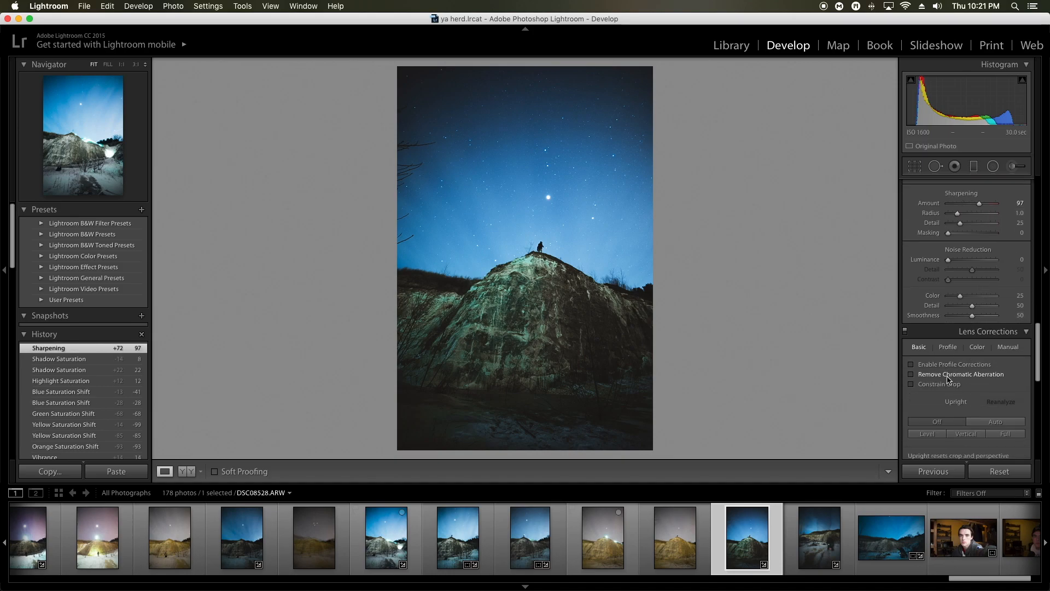
{"action": "left_click", "coordinate": [911, 327]}
{"action": "scroll", "coordinate": [930, 390], "scroll_direction": "down", "scroll_amount": 1}
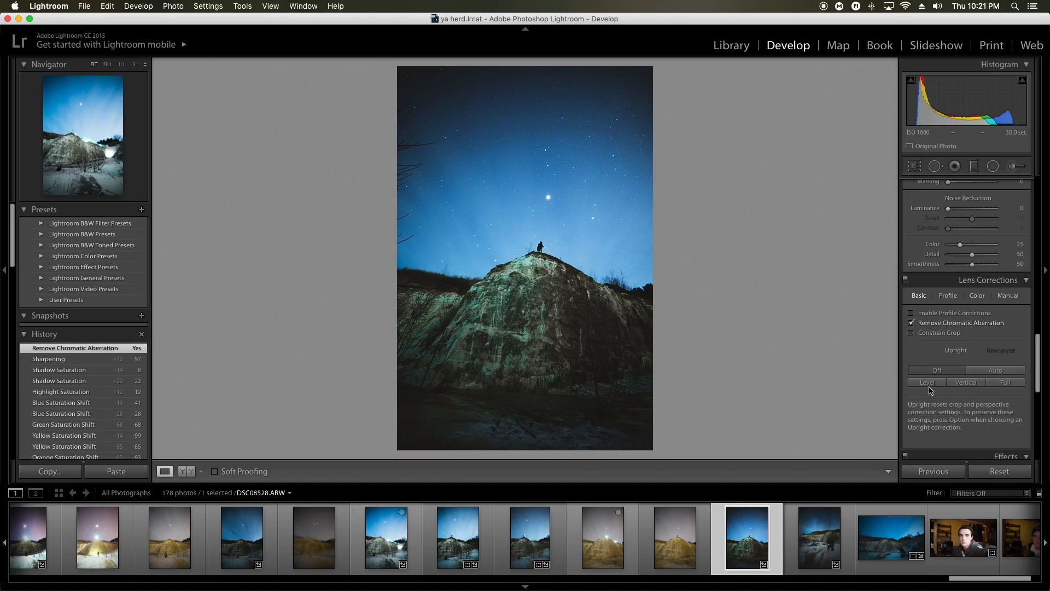
{"action": "left_click", "coordinate": [931, 383]}
- Crop the levelled photo from two opposite corners to cut off the blank edges and apply the crop
{"action": "key", "text": "r"}
{"action": "left_click_drag", "start_coordinate": [653, 66], "coordinate": [646, 71]}
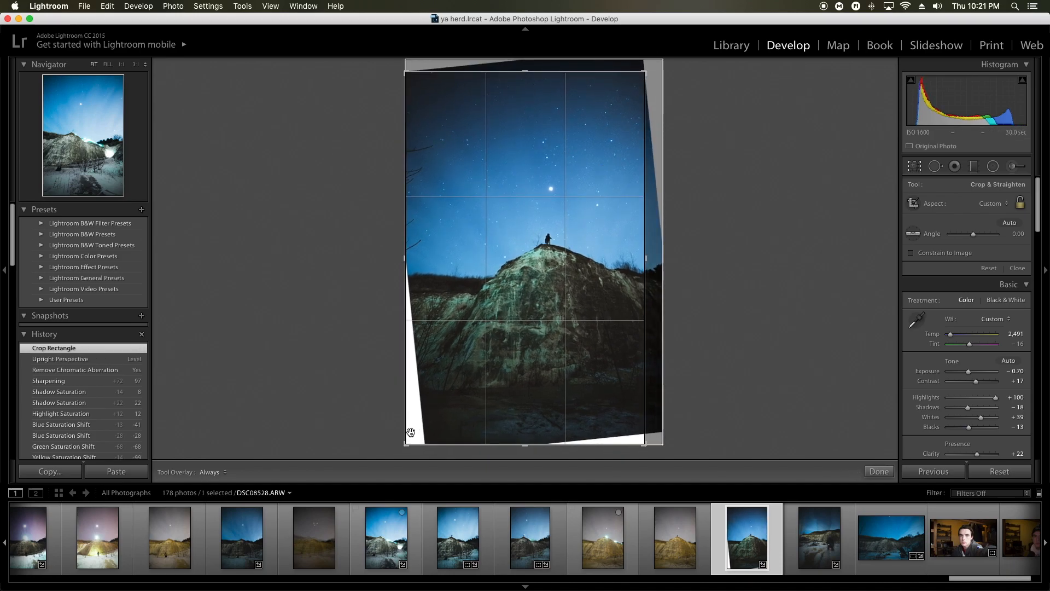
{"action": "left_click_drag", "start_coordinate": [406, 443], "coordinate": [414, 432]}
{"action": "left_click", "coordinate": [879, 474]}
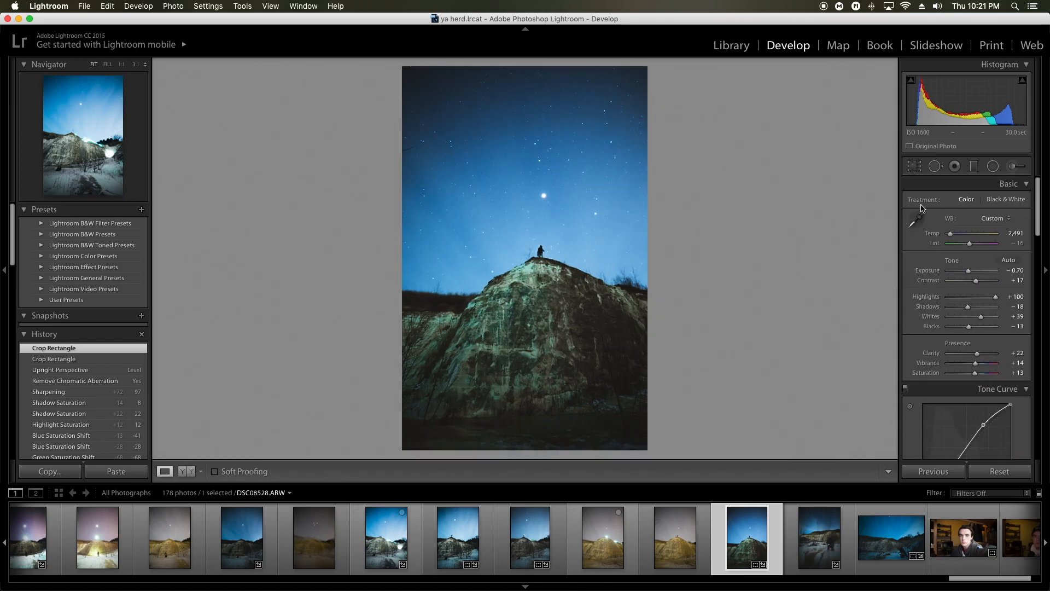
- Heal away the dark twig at the sky's left edge with the Spot Removal brush and finish the spot edit
{"action": "left_click", "coordinate": [412, 151]}
{"action": "scroll", "coordinate": [443, 172], "scroll_direction": "left", "scroll_amount": 2}
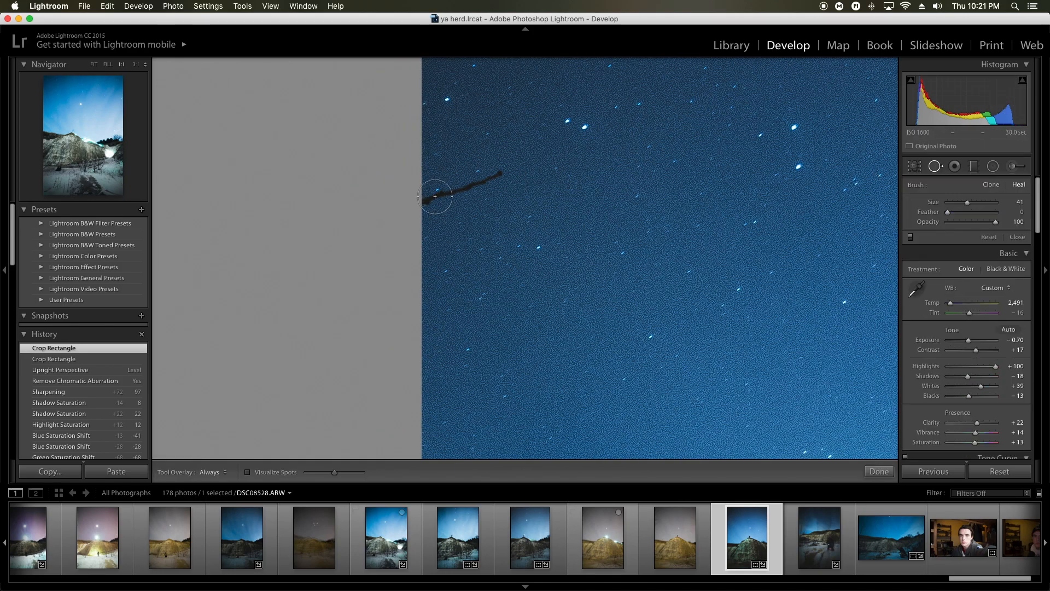
{"action": "left_click_drag", "start_coordinate": [430, 198], "coordinate": [501, 173]}
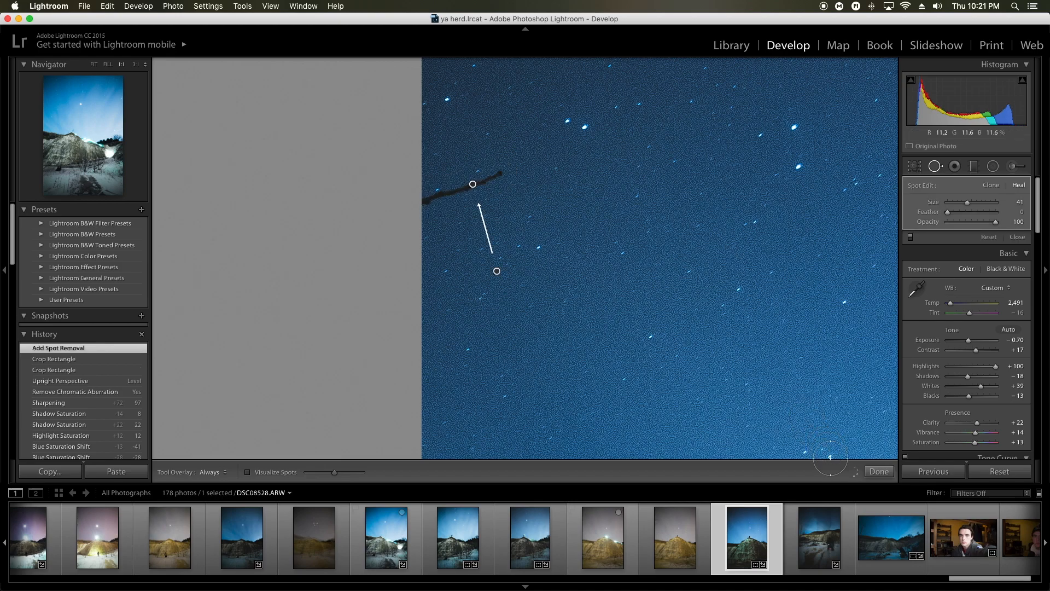
{"action": "left_click", "coordinate": [877, 472]}
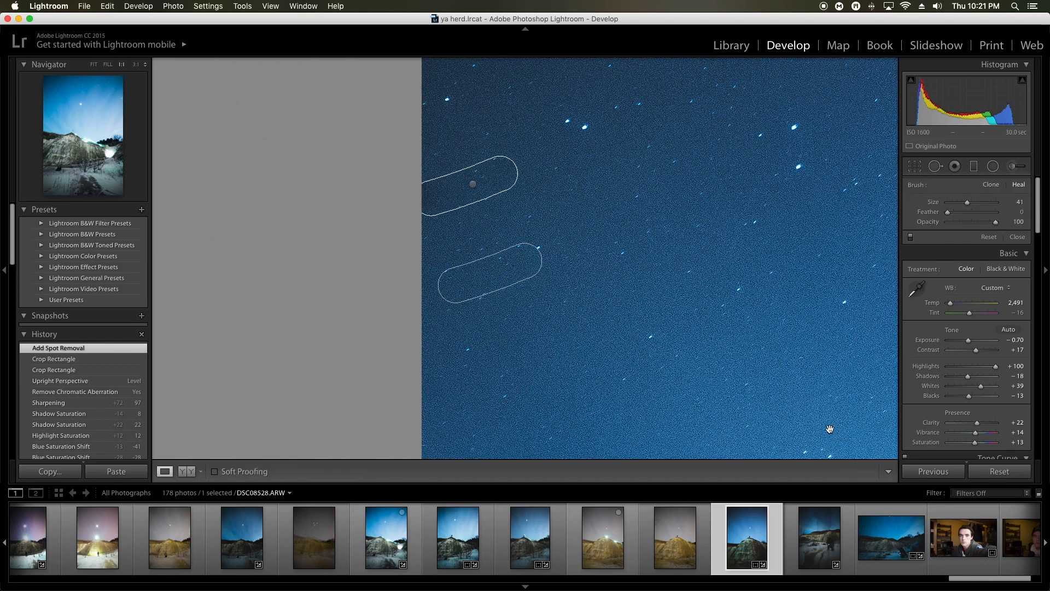
{"action": "left_click", "coordinate": [757, 358]}
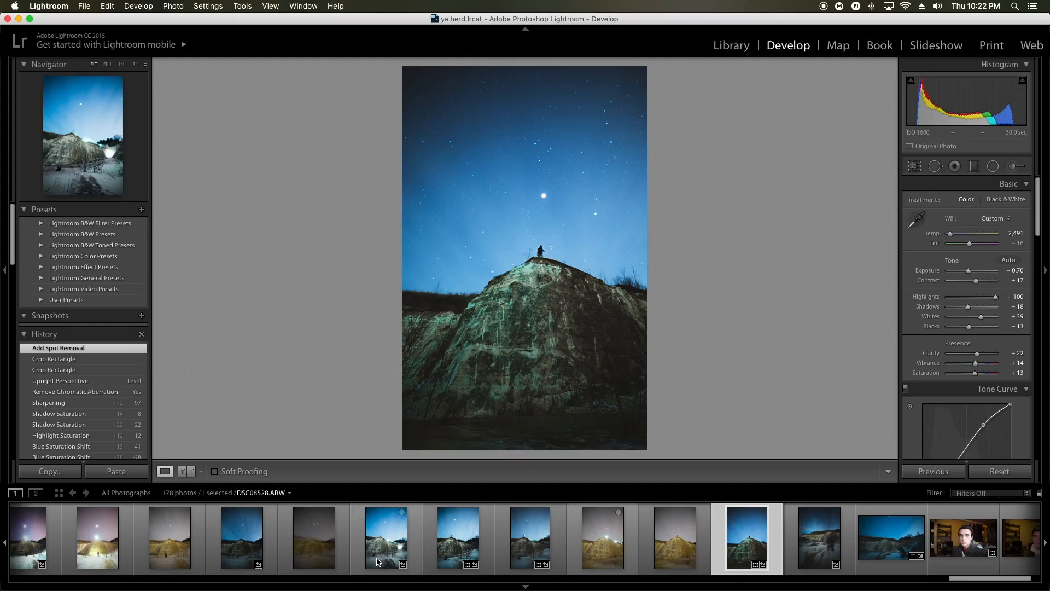
- Look over two already edited hillside night photos and open the unedited tunnel waterfall photo DSC08499.ARW
{"action": "left_click", "coordinate": [377, 561]}
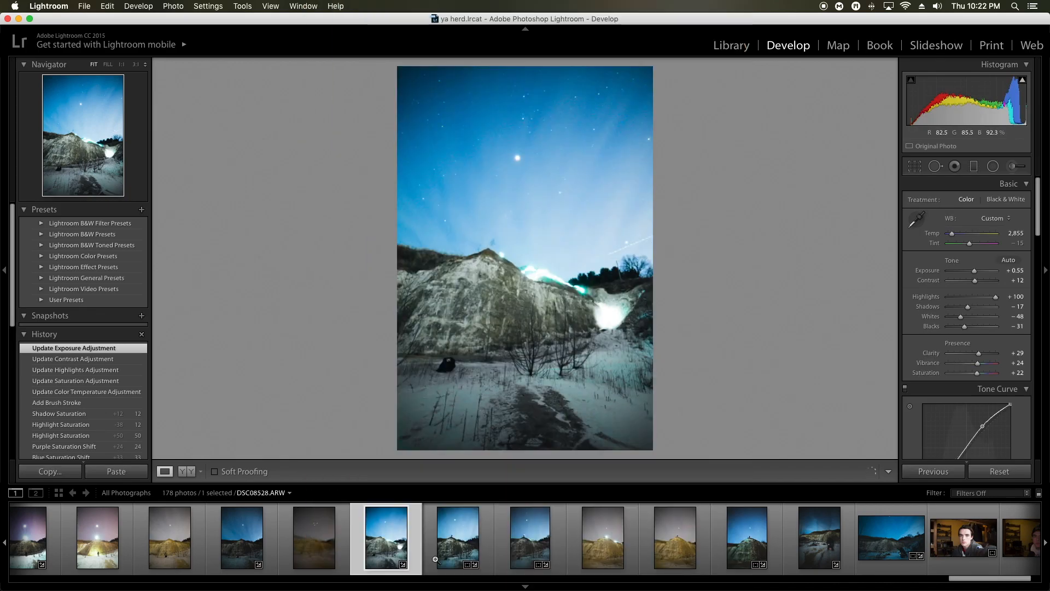
{"action": "scroll", "coordinate": [503, 546], "scroll_direction": "left", "scroll_amount": 9}
{"action": "left_click", "coordinate": [503, 546]}
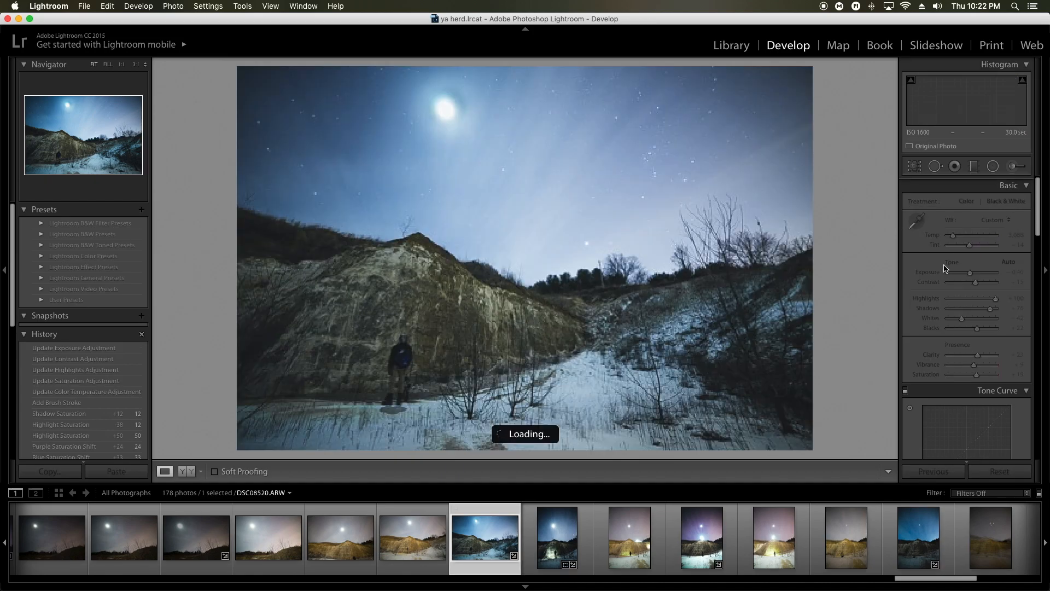
{"action": "scroll", "coordinate": [531, 520], "scroll_direction": "left", "scroll_amount": 2}
{"action": "scroll", "coordinate": [754, 521], "scroll_direction": "right", "scroll_amount": 10}
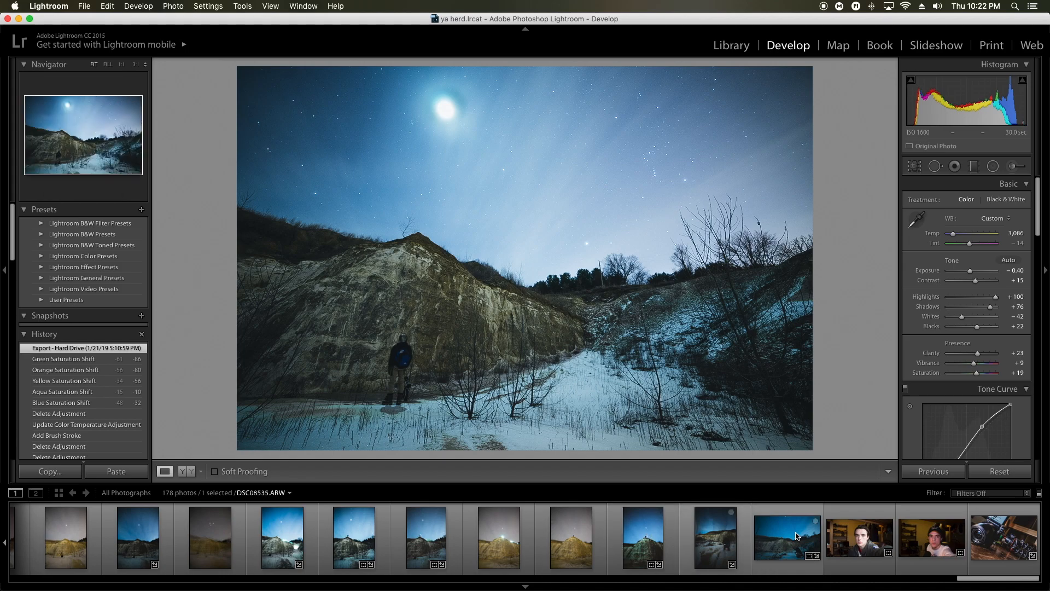
{"action": "scroll", "coordinate": [804, 535], "scroll_direction": "left", "scroll_amount": 8}
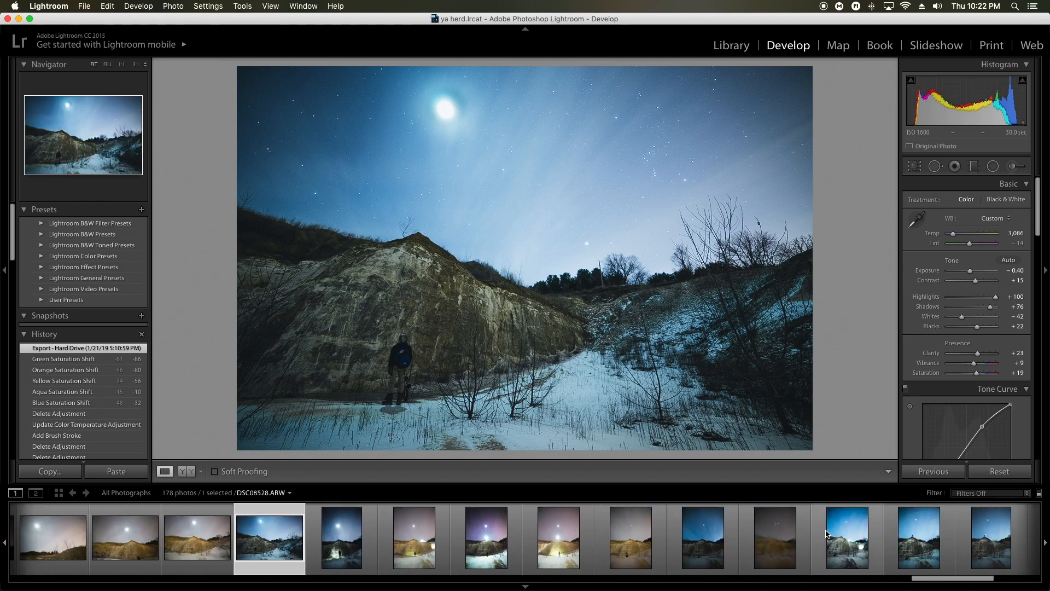
{"action": "scroll", "coordinate": [813, 530], "scroll_direction": "left", "scroll_amount": 10}
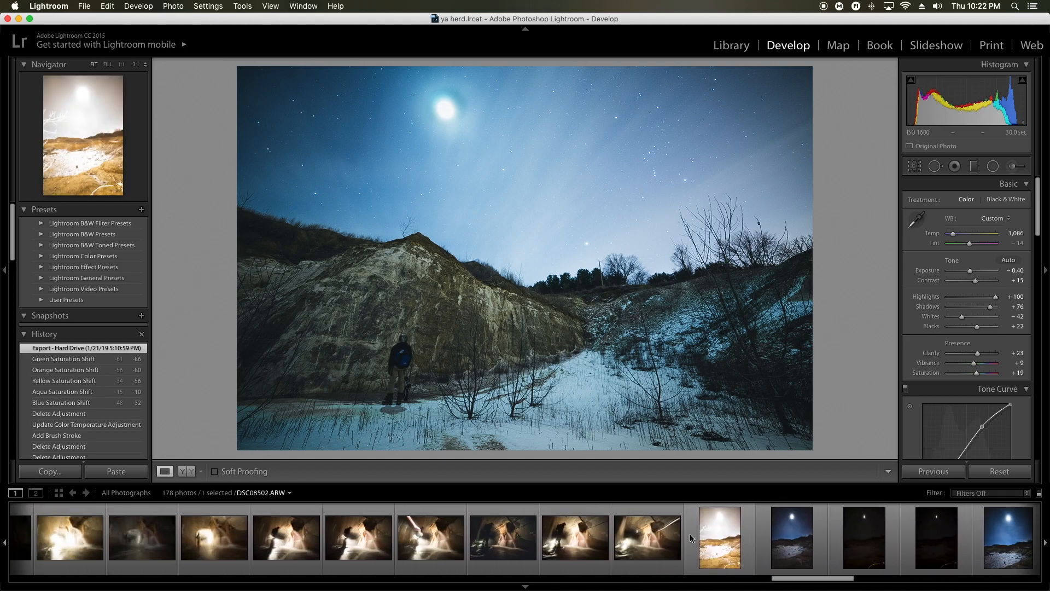
{"action": "left_click", "coordinate": [597, 538]}
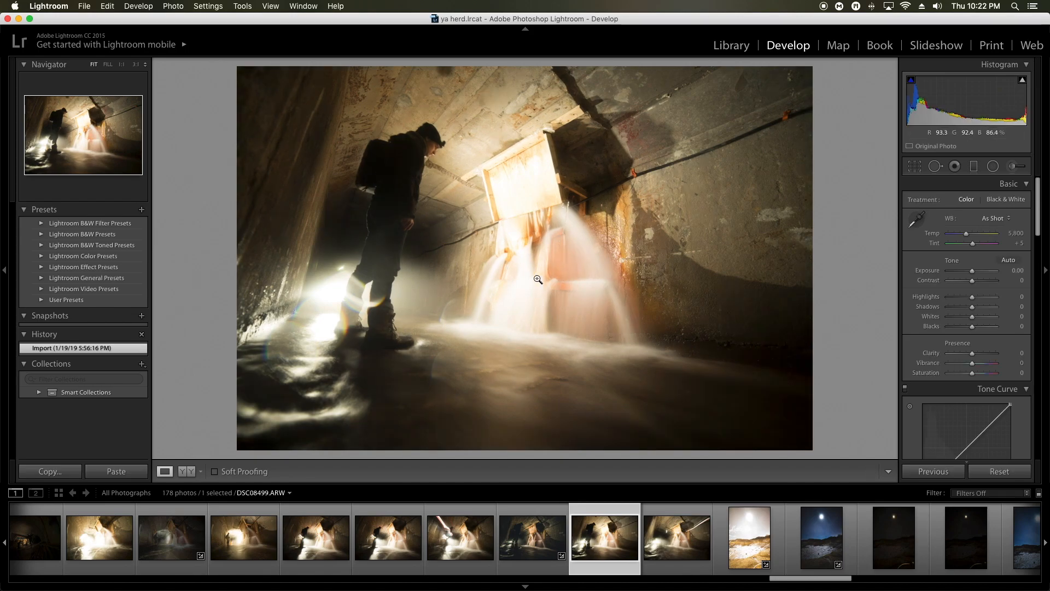
- Cool the temperature to 4,085 and shape the RGB point curve into an S with a slightly lifted black point
{"action": "left_click_drag", "start_coordinate": [966, 233], "coordinate": [956, 236]}
{"action": "scroll", "coordinate": [951, 307], "scroll_direction": "down", "scroll_amount": 5}
{"action": "left_click_drag", "start_coordinate": [935, 361], "coordinate": [940, 366]}
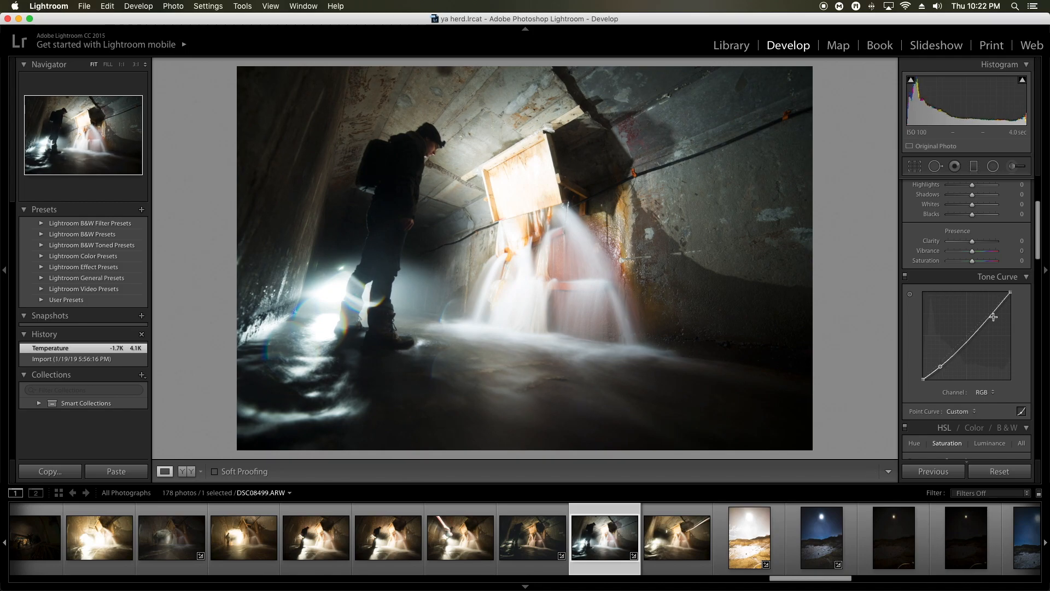
{"action": "left_click_drag", "start_coordinate": [993, 316], "coordinate": [983, 312]}
{"action": "left_click_drag", "start_coordinate": [923, 379], "coordinate": [922, 375]}
- Set highlights and whites to -100 and check the bright wooden panel and waterfall up close
{"action": "scroll", "coordinate": [971, 257], "scroll_direction": "up", "scroll_amount": 5}
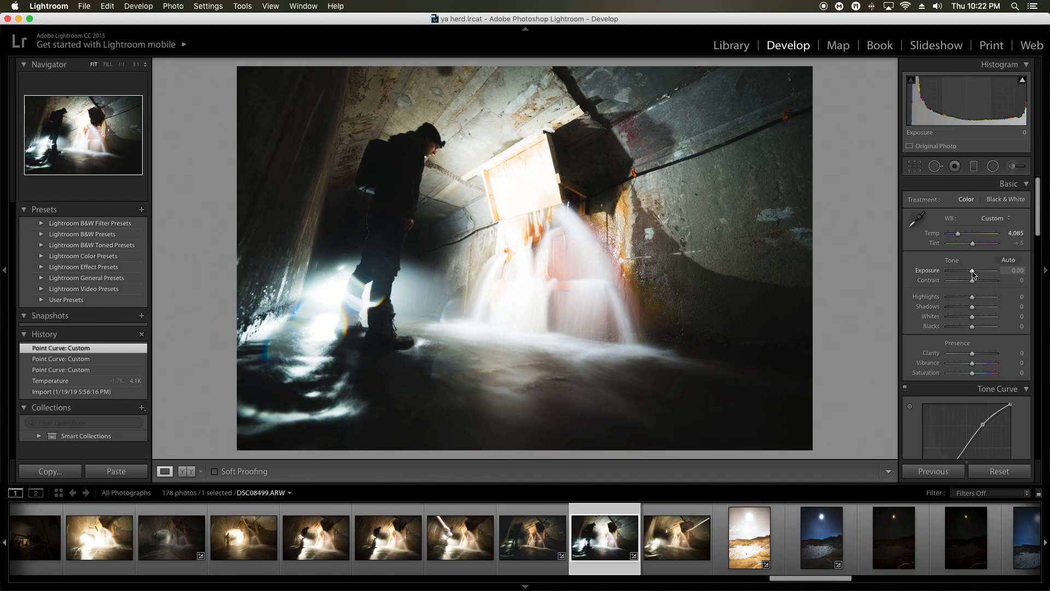
{"action": "left_click_drag", "start_coordinate": [965, 299], "coordinate": [947, 318]}
{"action": "left_click", "coordinate": [526, 265]}
{"action": "left_click_drag", "start_coordinate": [520, 137], "coordinate": [547, 172]}
{"action": "left_click", "coordinate": [546, 171]}
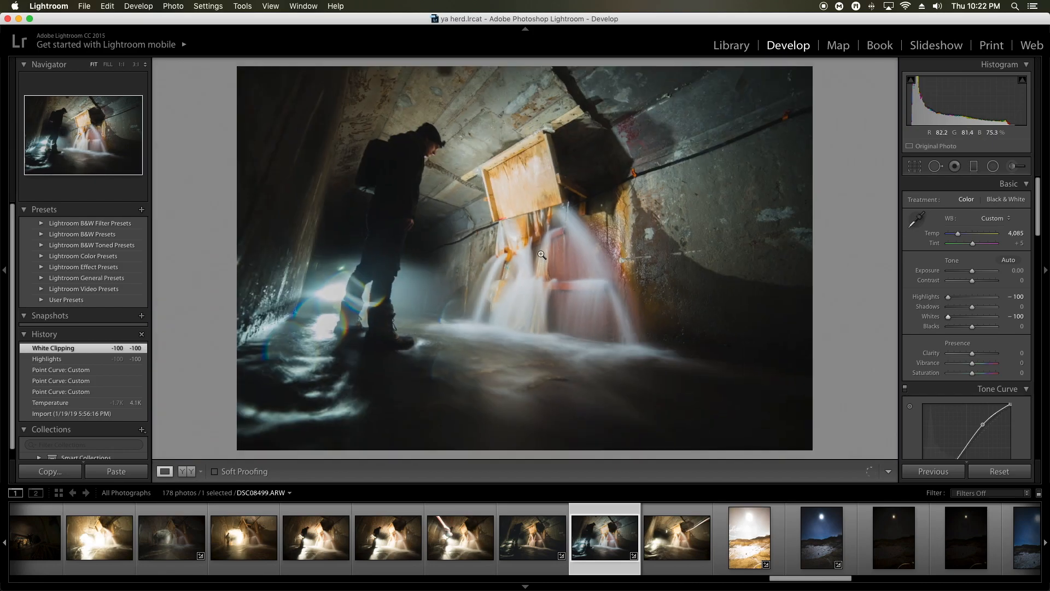
- Set exposure to -0.70, contrast to +17, shadows to +62 and blacks to +74
{"action": "left_click_drag", "start_coordinate": [972, 307], "coordinate": [971, 272]}
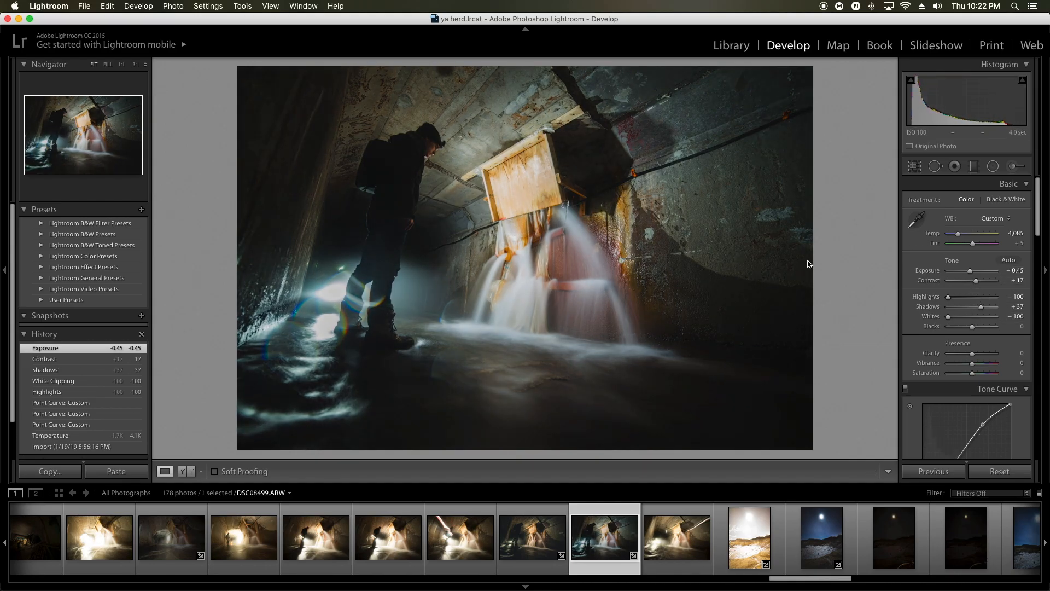
{"action": "left_click", "coordinate": [514, 265]}
{"action": "left_click", "coordinate": [564, 322]}
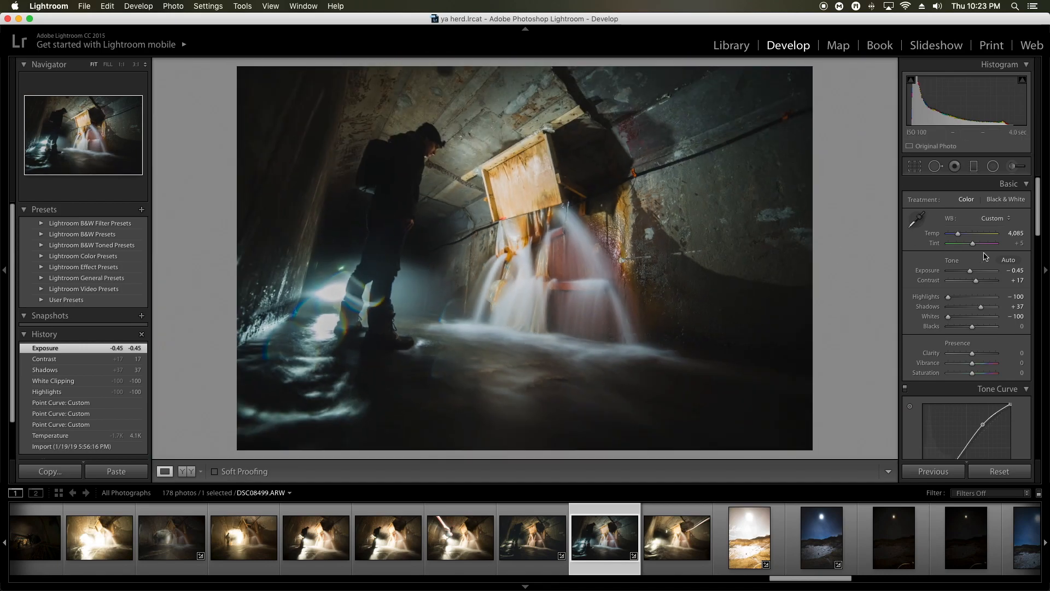
{"action": "double_click", "coordinate": [930, 272]}
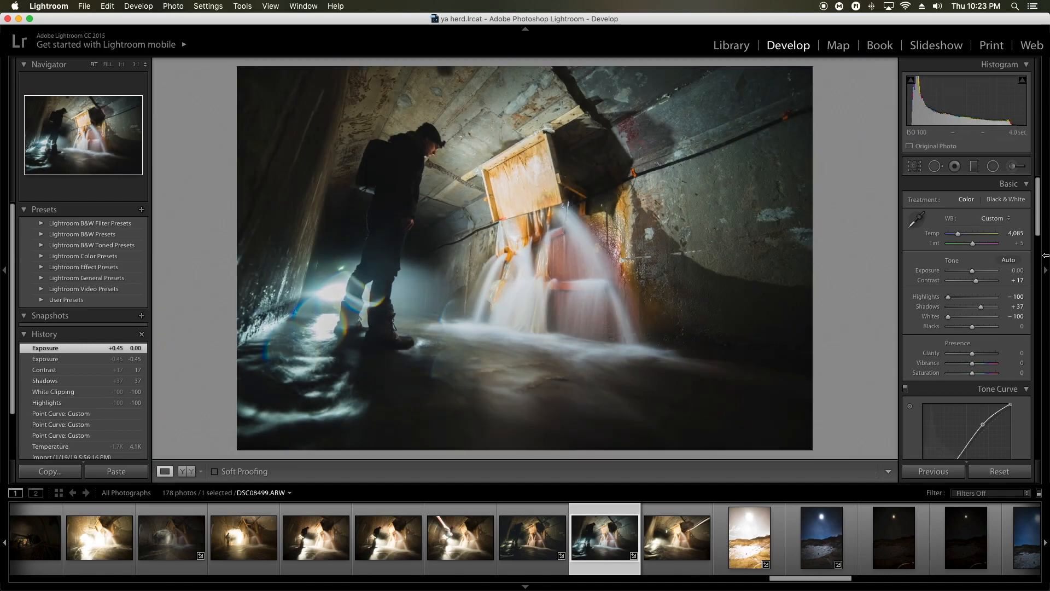
{"action": "left_click_drag", "start_coordinate": [972, 271], "coordinate": [1013, 320]}
- Set clarity to +33, vibrance to +12 and saturation to +7
{"action": "scroll", "coordinate": [971, 325], "scroll_direction": "down", "scroll_amount": 2}
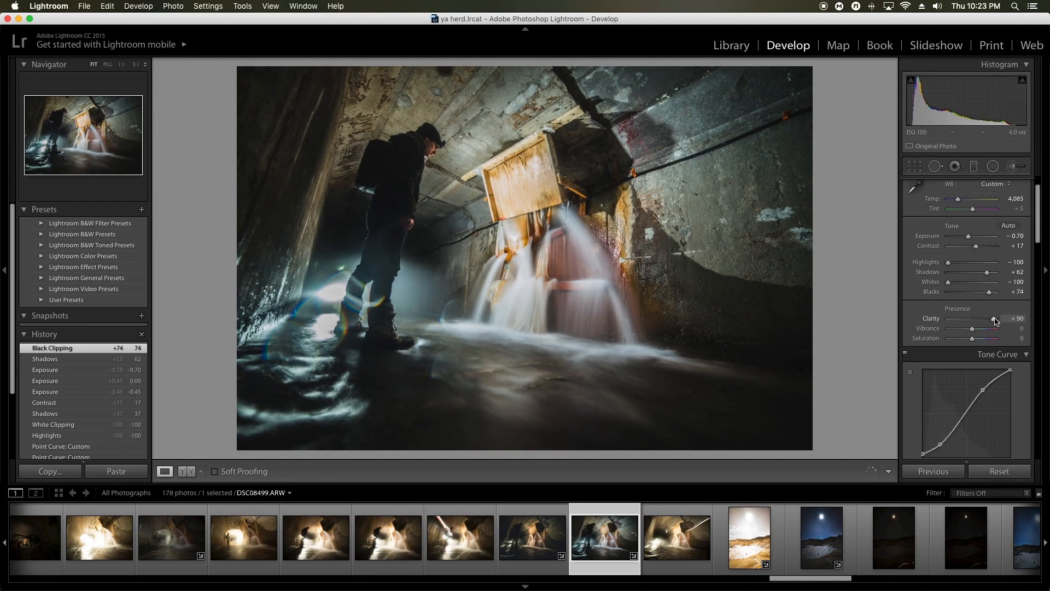
{"action": "left_click_drag", "start_coordinate": [992, 322], "coordinate": [979, 322]}
{"action": "scroll", "coordinate": [979, 296], "scroll_direction": "down", "scroll_amount": 3}
{"action": "left_click_drag", "start_coordinate": [976, 275], "coordinate": [975, 261]}
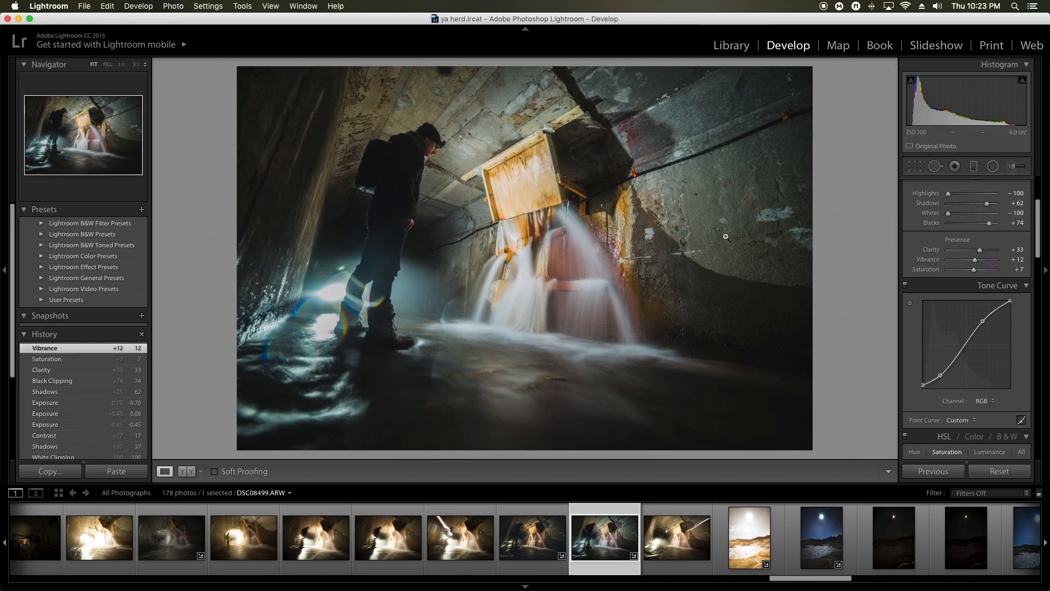
- Set the HSL saturation to -28 for orange, -34 for yellow and +33 for blue
{"action": "scroll", "coordinate": [974, 296], "scroll_direction": "down", "scroll_amount": 8}
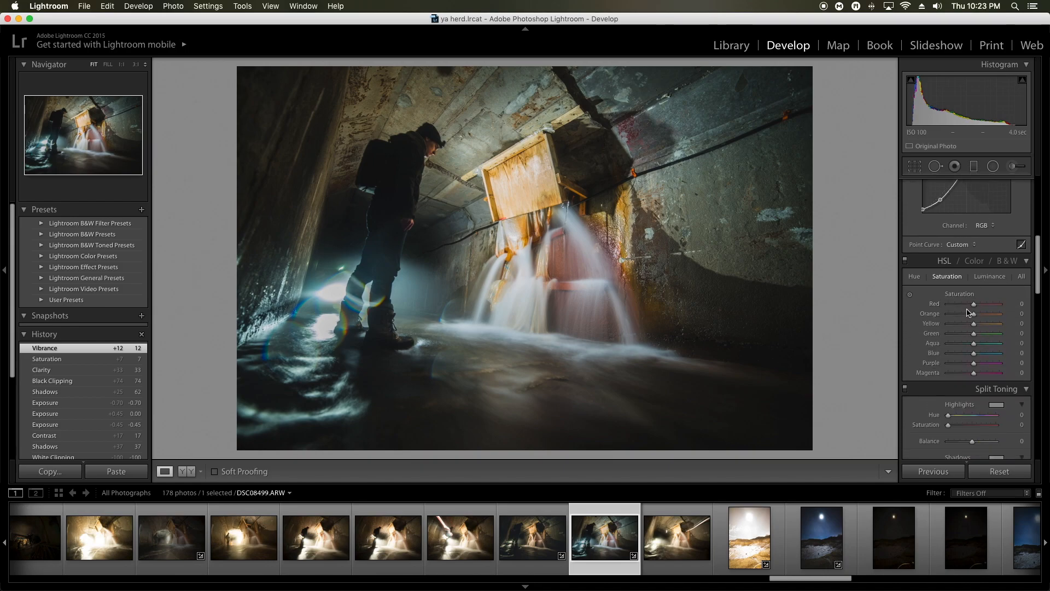
{"action": "left_click_drag", "start_coordinate": [968, 316], "coordinate": [965, 324]}
{"action": "scroll", "coordinate": [971, 328], "scroll_direction": "down", "scroll_amount": 4}
{"action": "left_click_drag", "start_coordinate": [973, 262], "coordinate": [982, 265]}
- Split-tone the highlights with hue 215 and saturation 12, and the shadows with hue 215 and saturation 5
{"action": "left_click", "coordinate": [996, 314]}
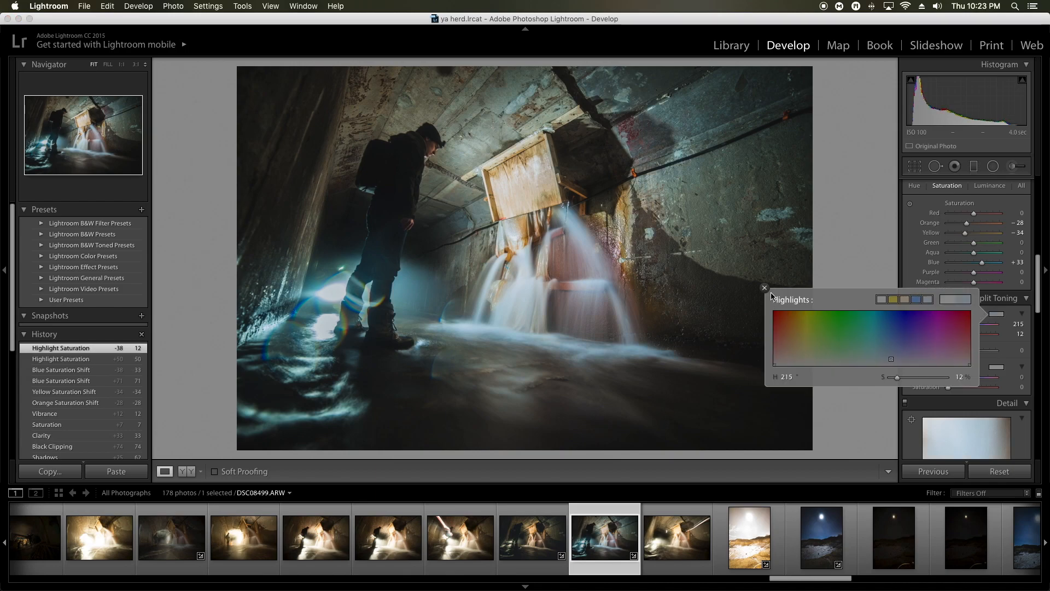
{"action": "left_click", "coordinate": [770, 295]}
{"action": "scroll", "coordinate": [988, 339], "scroll_direction": "down", "scroll_amount": 1}
{"action": "left_click", "coordinate": [996, 343]}
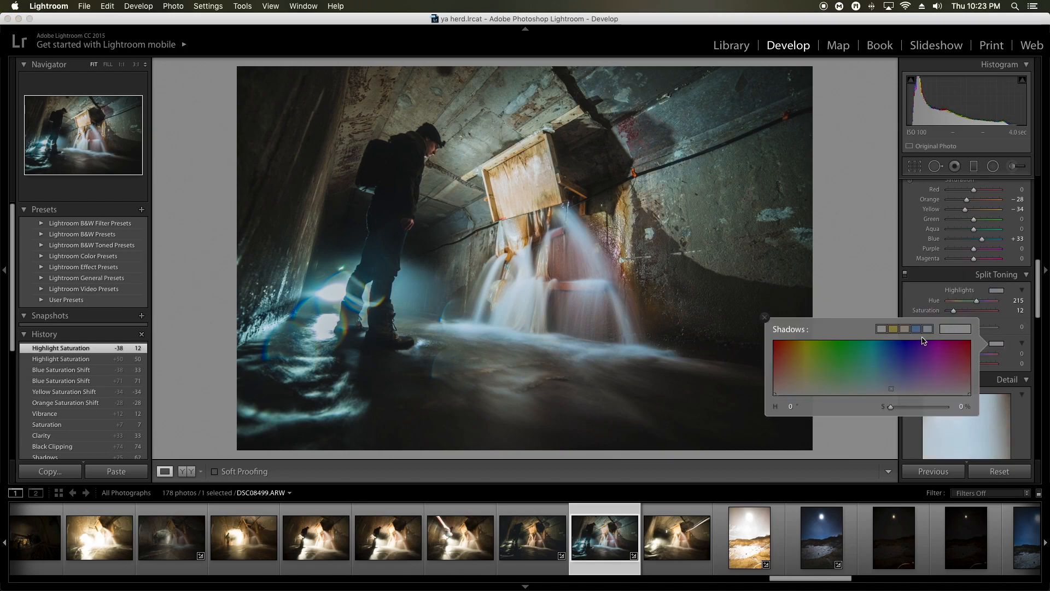
{"action": "left_click", "coordinate": [928, 328]}
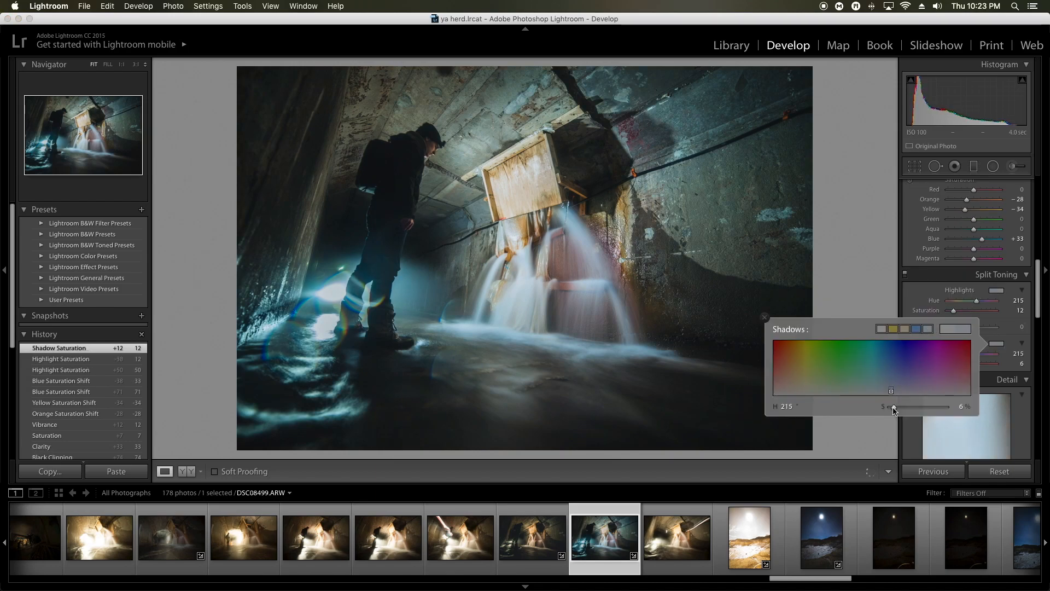
{"action": "left_click_drag", "start_coordinate": [893, 410], "coordinate": [892, 410]}
{"action": "left_click", "coordinate": [764, 317]}
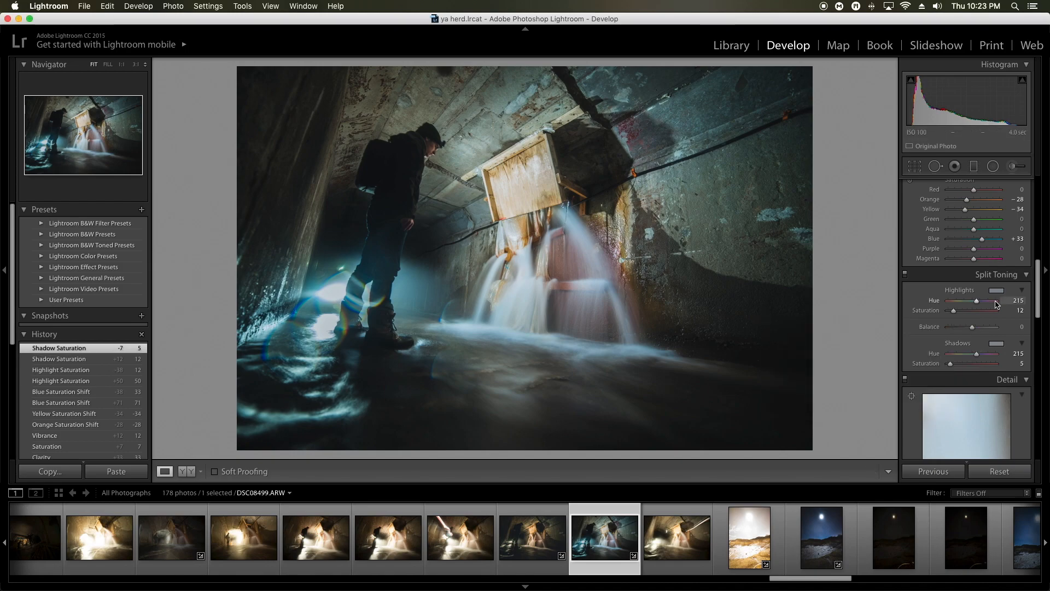
- Set the sharpening amount to 100 and inspect the wooden panel's detail at 1:1
{"action": "scroll", "coordinate": [985, 302], "scroll_direction": "down", "scroll_amount": 5}
{"action": "left_click_drag", "start_coordinate": [995, 299], "coordinate": [980, 299]}
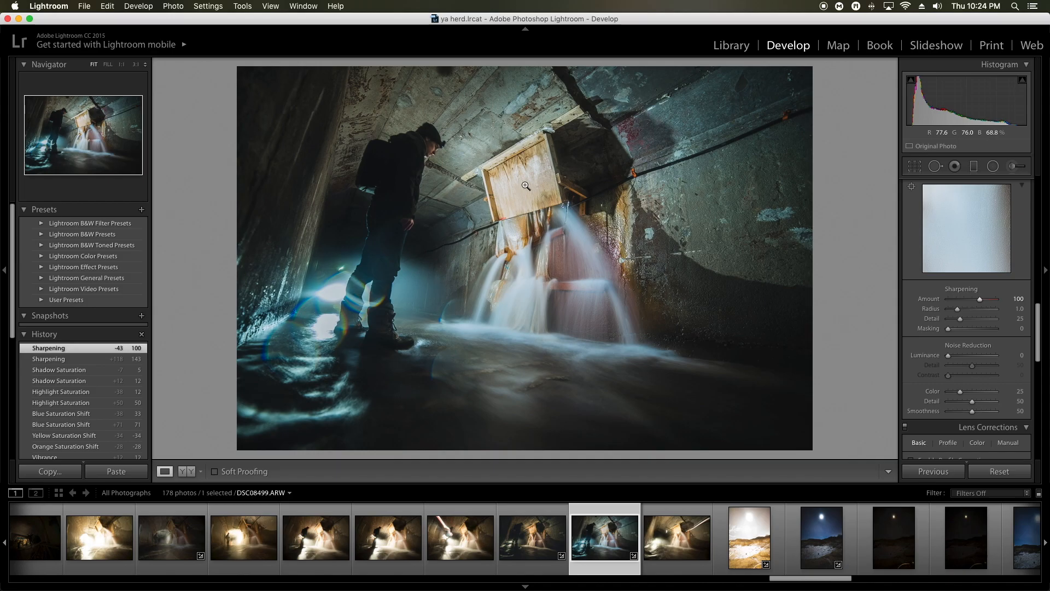
{"action": "left_click", "coordinate": [524, 161]}
{"action": "left_click_drag", "start_coordinate": [524, 161], "coordinate": [343, 191]}
{"action": "left_click_drag", "start_coordinate": [270, 236], "coordinate": [413, 162]}
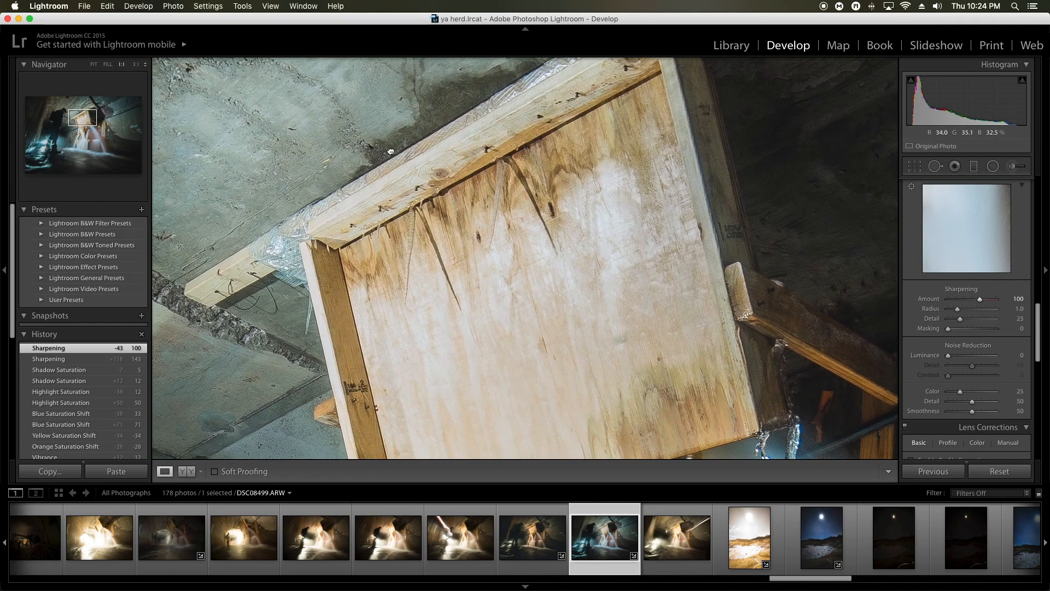
{"action": "left_click", "coordinate": [413, 162]}
- Enable Remove Chromatic Aberration and apply the Level Upright correction to the waterfall photo
{"action": "scroll", "coordinate": [989, 326], "scroll_direction": "down", "scroll_amount": 2}
{"action": "left_click", "coordinate": [911, 395]}
{"action": "scroll", "coordinate": [936, 383], "scroll_direction": "down", "scroll_amount": 3}
{"action": "left_click", "coordinate": [921, 322]}
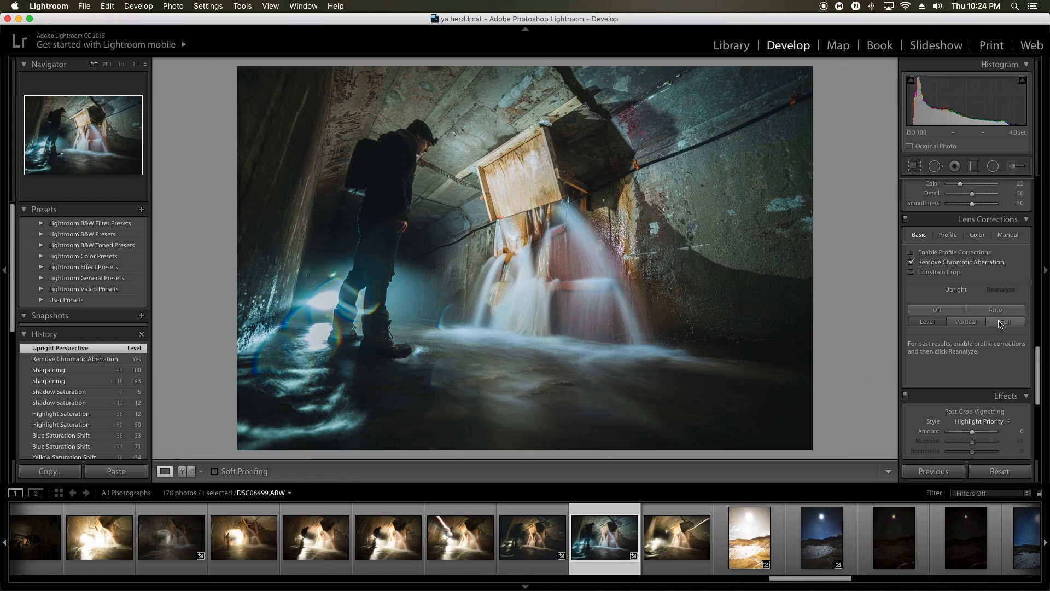
- Try out the lens profile corrections on the waterfall photo and check the available lens makes
{"action": "scroll", "coordinate": [924, 320], "scroll_direction": "down", "scroll_amount": 2}
{"action": "scroll", "coordinate": [930, 235], "scroll_direction": "up", "scroll_amount": 1}
{"action": "left_click", "coordinate": [927, 225]}
{"action": "left_click", "coordinate": [926, 224]}
{"action": "left_click", "coordinate": [927, 224]}
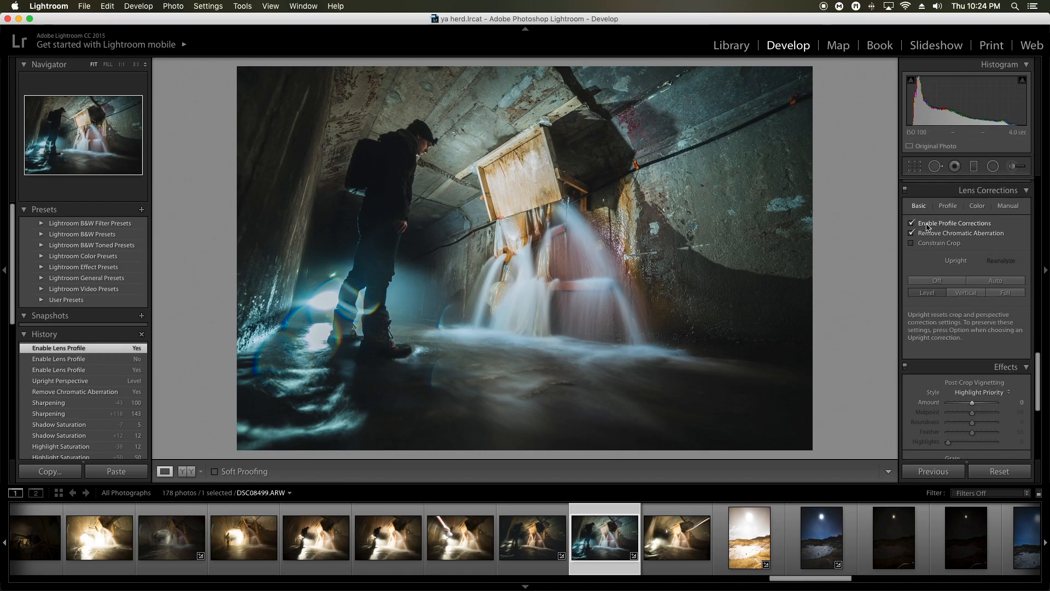
{"action": "left_click", "coordinate": [947, 207]}
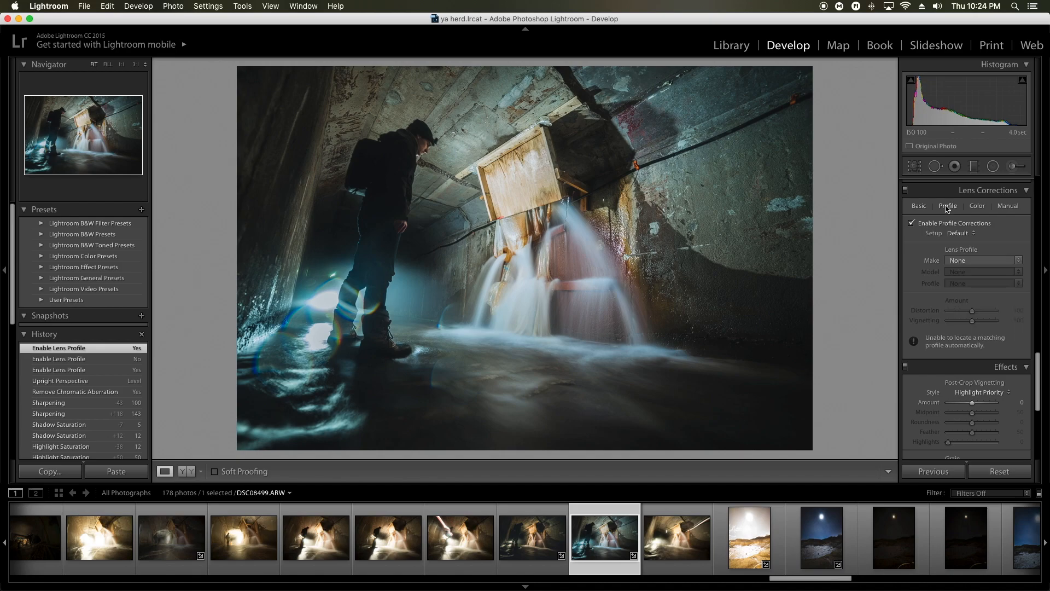
{"action": "left_click", "coordinate": [991, 261]}
{"action": "left_click", "coordinate": [918, 209]}
{"action": "left_click", "coordinate": [919, 206]}
{"action": "left_click", "coordinate": [923, 228]}
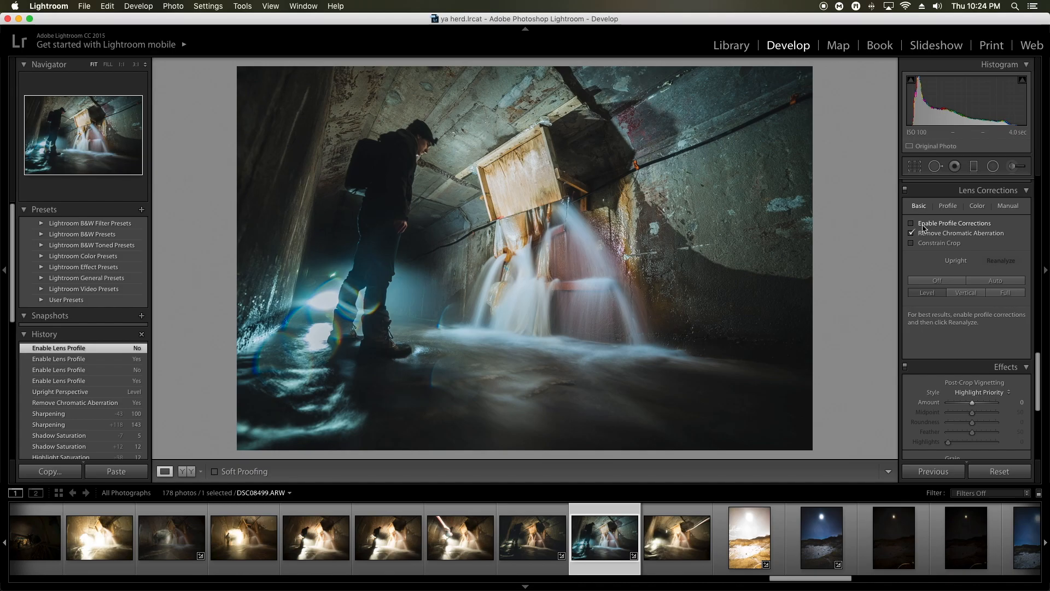
- Browse through the other photos and open the edited graffiti tunnel photo DSC08451.ARW
{"action": "scroll", "coordinate": [934, 299], "scroll_direction": "down", "scroll_amount": 1}
{"action": "scroll", "coordinate": [678, 536], "scroll_direction": "right", "scroll_amount": 2}
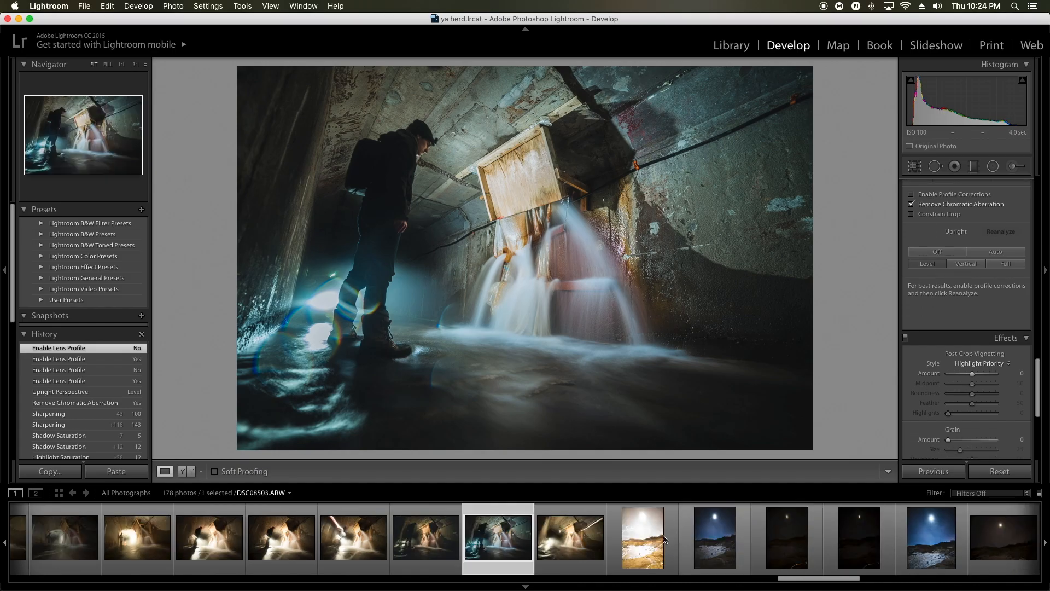
{"action": "scroll", "coordinate": [656, 536], "scroll_direction": "left", "scroll_amount": 1}
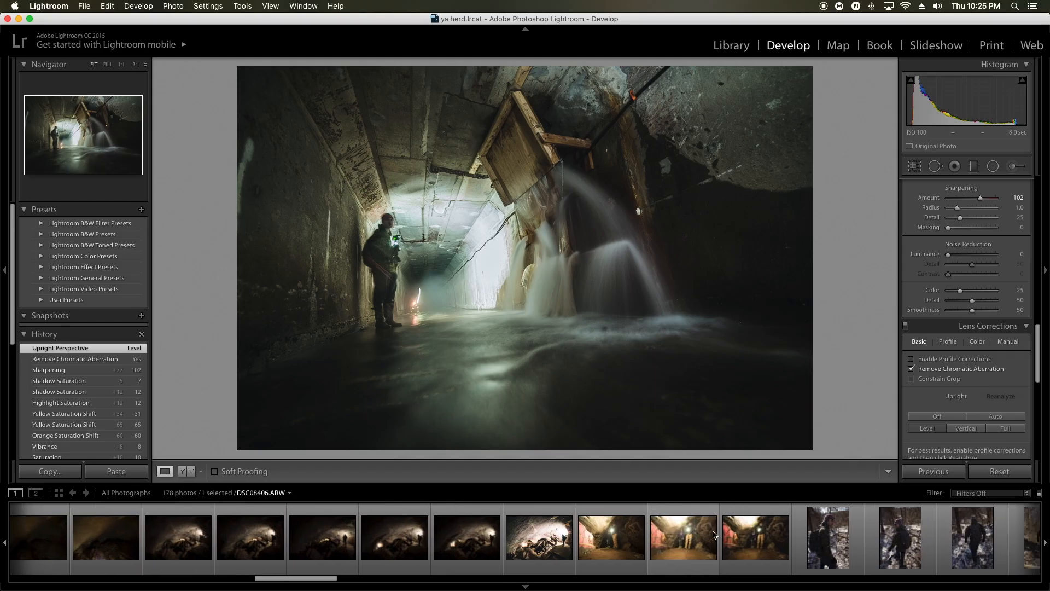
{"action": "scroll", "coordinate": [714, 534], "scroll_direction": "right", "scroll_amount": 3}
{"action": "scroll", "coordinate": [714, 534], "scroll_direction": "right", "scroll_amount": 10}
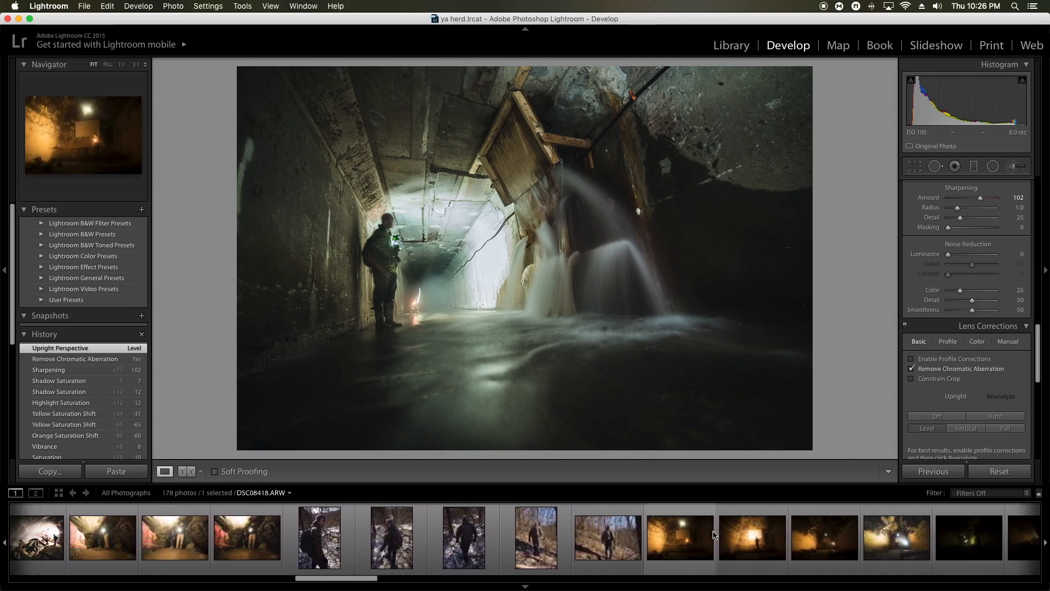
{"action": "scroll", "coordinate": [676, 541], "scroll_direction": "right", "scroll_amount": 10}
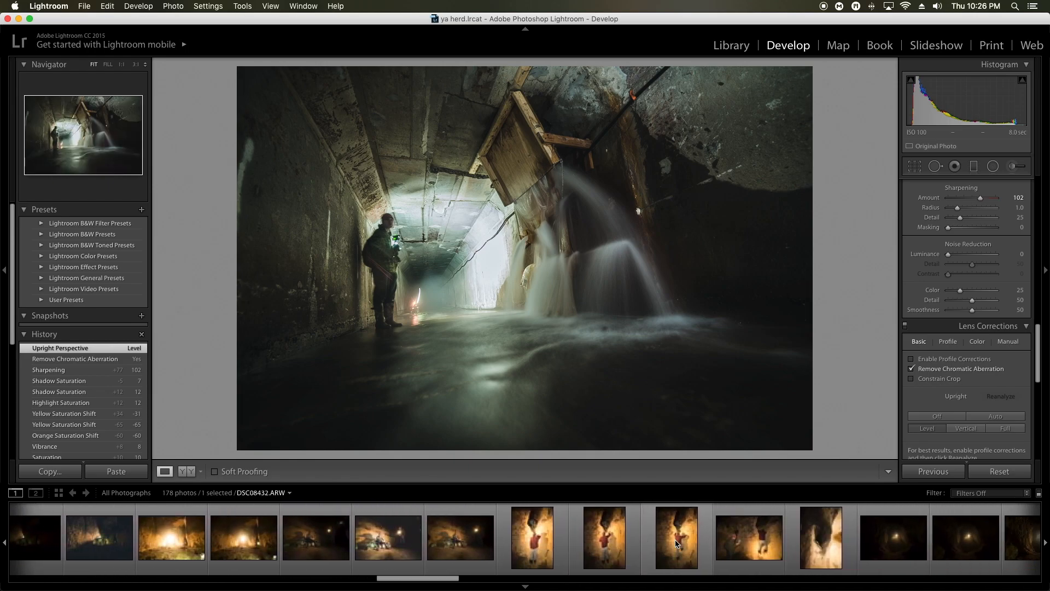
{"action": "scroll", "coordinate": [674, 540], "scroll_direction": "right", "scroll_amount": 8}
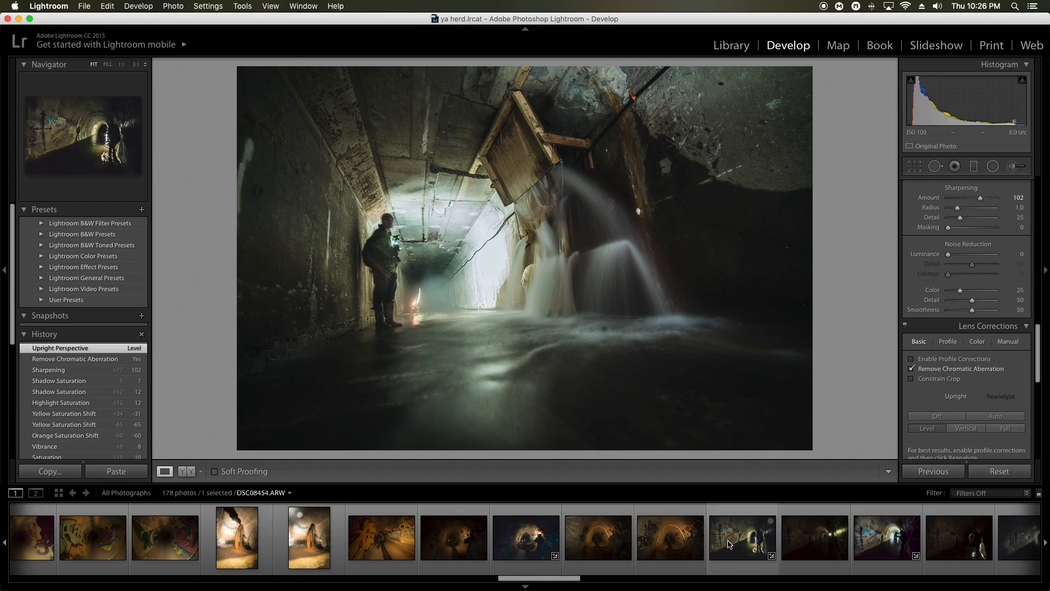
{"action": "left_click", "coordinate": [526, 537]}
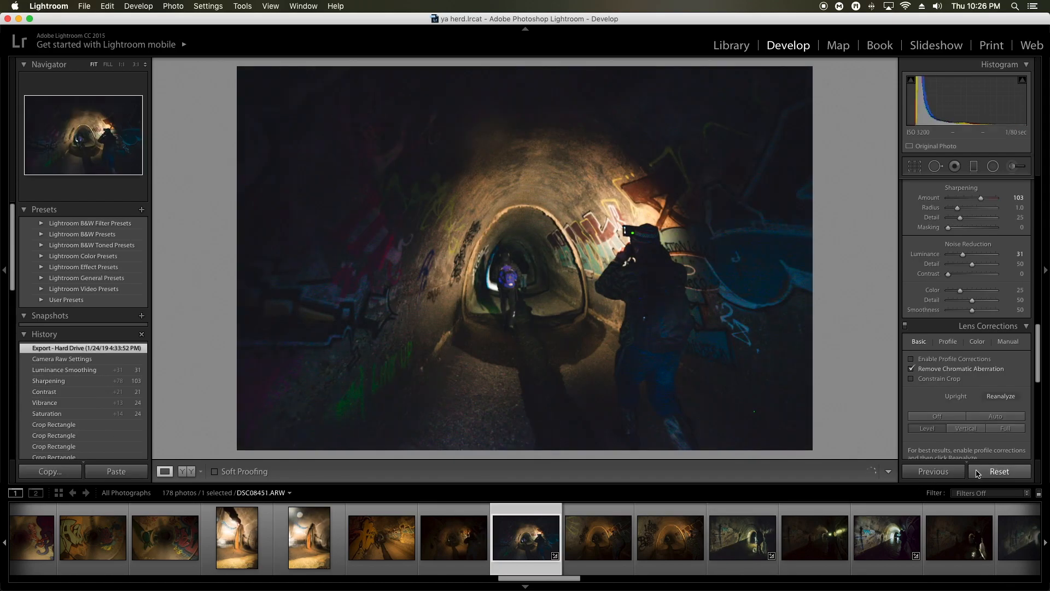
- Reset the graffiti tunnel photo's edits and set temperature to 2,906, exposure to +1.60 and contrast to +15
{"action": "left_click", "coordinate": [999, 471]}
{"action": "scroll", "coordinate": [971, 255], "scroll_direction": "up", "scroll_amount": 10}
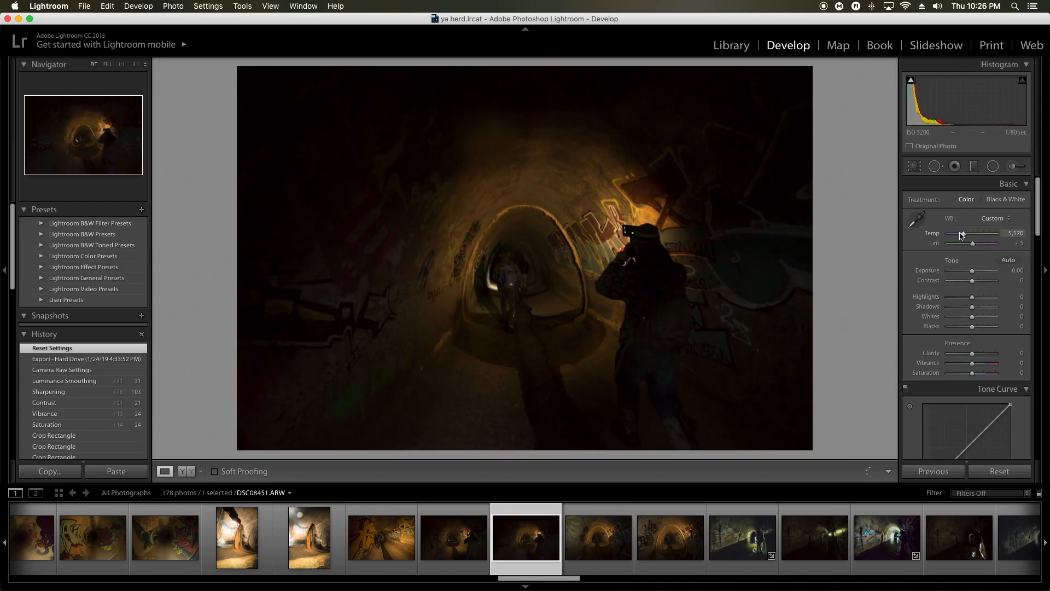
{"action": "left_click_drag", "start_coordinate": [952, 235], "coordinate": [952, 235]}
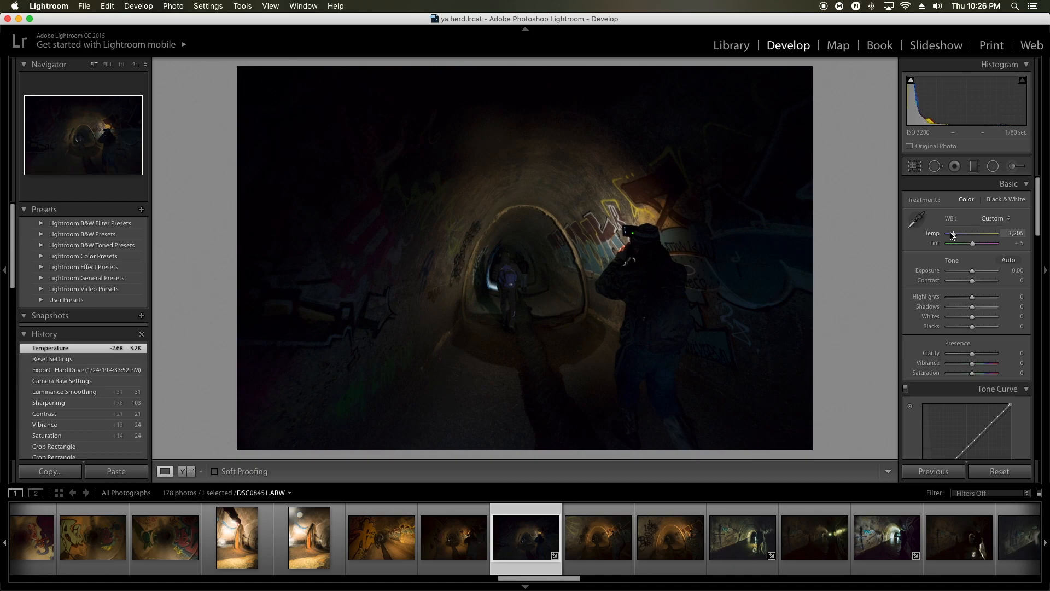
{"action": "left_click_drag", "start_coordinate": [966, 238], "coordinate": [953, 236]}
{"action": "left_click_drag", "start_coordinate": [972, 271], "coordinate": [979, 271]}
{"action": "left_click", "coordinate": [975, 280]}
- Shape the tunnel photo's RGB point curve into an S with darker shadows and brighter highlights
{"action": "scroll", "coordinate": [975, 301], "scroll_direction": "down", "scroll_amount": 3}
{"action": "left_click", "coordinate": [940, 428]}
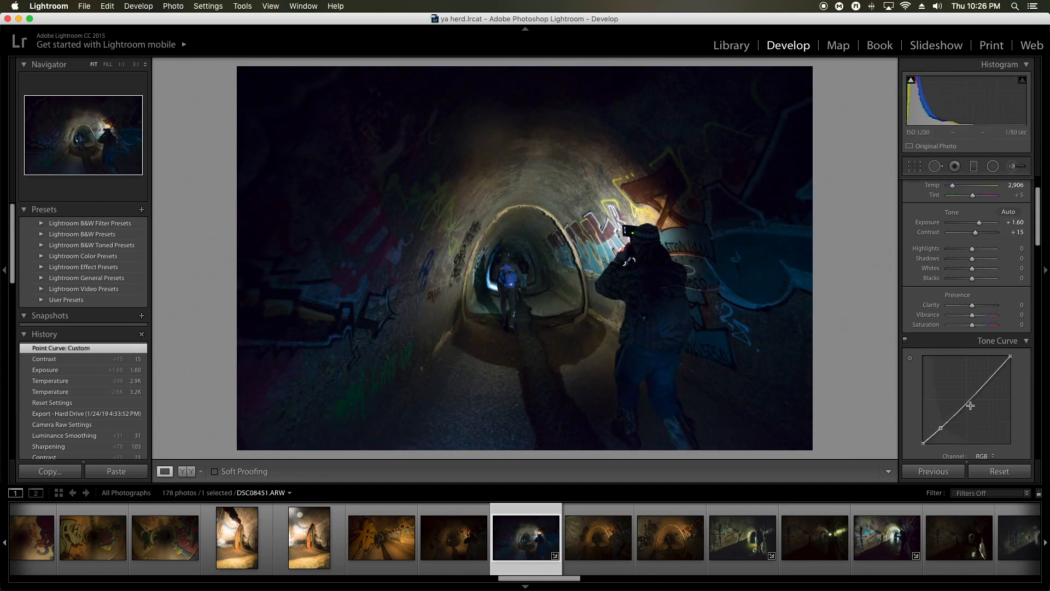
{"action": "left_click_drag", "start_coordinate": [984, 385], "coordinate": [985, 378]}
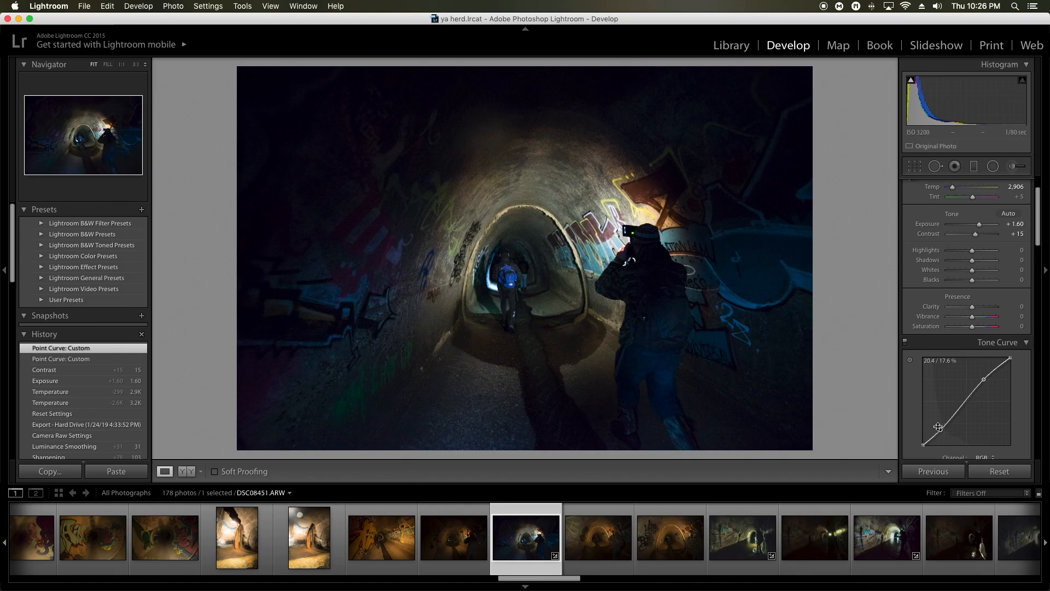
{"action": "left_click_drag", "start_coordinate": [941, 429], "coordinate": [940, 431]}
{"action": "scroll", "coordinate": [993, 375], "scroll_direction": "down", "scroll_amount": 2}
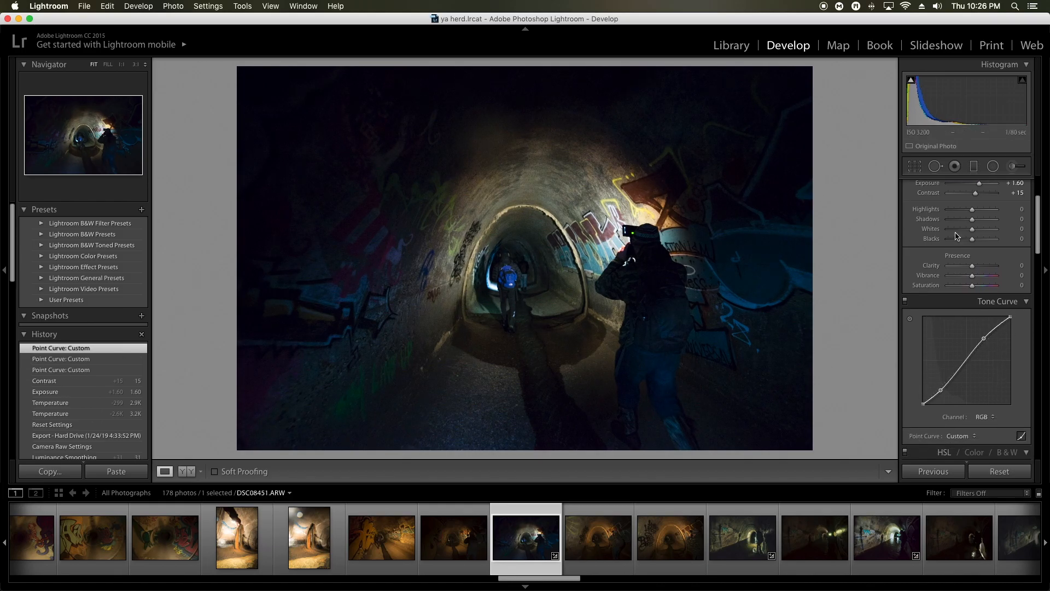
- Set contrast +14, highlights +35, shadows +32, whites +18, blacks −25, clarity +29, vibrance +12 and saturation −19 on the tunnel photo
{"action": "scroll", "coordinate": [946, 233], "scroll_direction": "up", "scroll_amount": 4}
{"action": "left_click_drag", "start_coordinate": [977, 267], "coordinate": [976, 291]}
{"action": "scroll", "coordinate": [975, 268], "scroll_direction": "down", "scroll_amount": 1}
{"action": "scroll", "coordinate": [979, 278], "scroll_direction": "up", "scroll_amount": 1}
{"action": "scroll", "coordinate": [977, 305], "scroll_direction": "up", "scroll_amount": 1}
{"action": "left_click", "coordinate": [976, 306]}
{"action": "scroll", "coordinate": [977, 304], "scroll_direction": "down", "scroll_amount": 2}
{"action": "scroll", "coordinate": [966, 280], "scroll_direction": "down", "scroll_amount": 3}
{"action": "left_click_drag", "start_coordinate": [972, 282], "coordinate": [976, 282]}
{"action": "scroll", "coordinate": [975, 292], "scroll_direction": "up", "scroll_amount": 1}
{"action": "left_click_drag", "start_coordinate": [975, 294], "coordinate": [967, 295]}
- Inspect the dark jacket at 1:1 and set the orange saturation to −33
{"action": "left_click", "coordinate": [673, 320]}
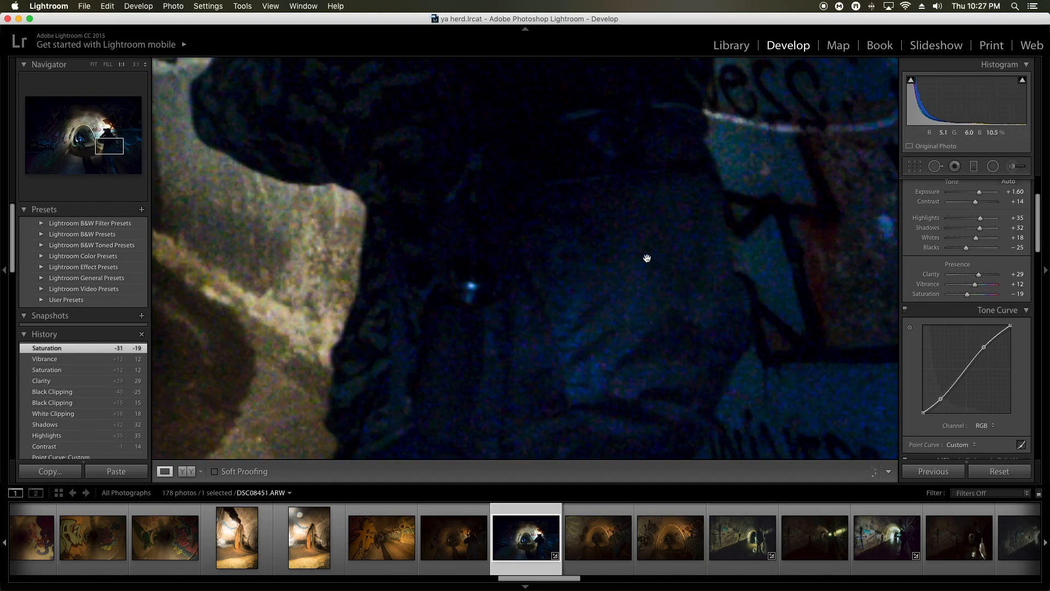
{"action": "left_click", "coordinate": [767, 254]}
{"action": "scroll", "coordinate": [965, 328], "scroll_direction": "down", "scroll_amount": 3}
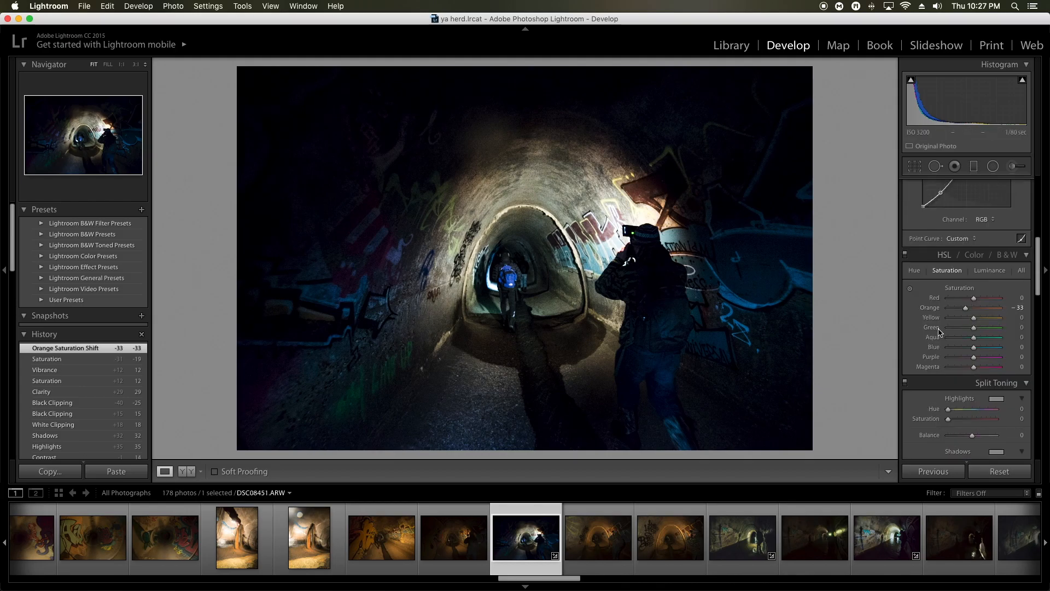
- Tint the highlights blue with split toning at hue 215, trying several colour swatches, and set highlight saturation to 22
{"action": "scroll", "coordinate": [937, 330], "scroll_direction": "down", "scroll_amount": 2}
{"action": "left_click", "coordinate": [996, 344]}
{"action": "left_click", "coordinate": [904, 330]}
{"action": "left_click", "coordinate": [894, 330]}
{"action": "left_click", "coordinate": [916, 329]}
{"action": "left_click", "coordinate": [919, 330]}
{"action": "left_click", "coordinate": [927, 330]}
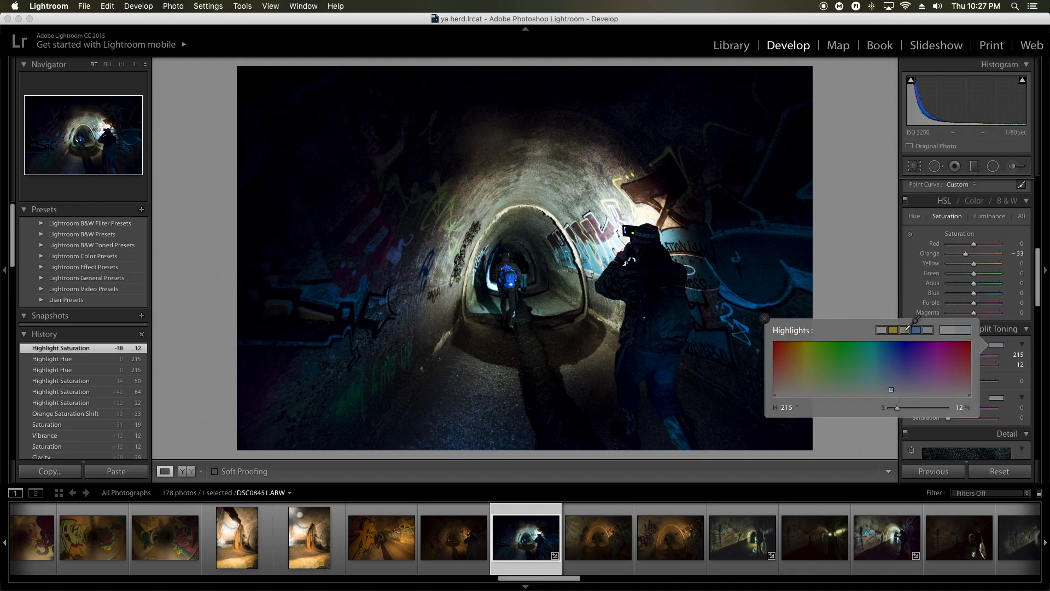
{"action": "left_click", "coordinate": [905, 329]}
{"action": "left_click", "coordinate": [765, 319]}
- Tint the shadows blue with split toning at hue 215 and saturation 12
{"action": "left_click", "coordinate": [996, 397]}
{"action": "left_click", "coordinate": [927, 383]}
{"action": "left_click", "coordinate": [916, 352]}
- Set luminance noise reduction to 41 and inspect the tunnel wall's noise at 1:1
{"action": "scroll", "coordinate": [916, 350], "scroll_direction": "down", "scroll_amount": 4}
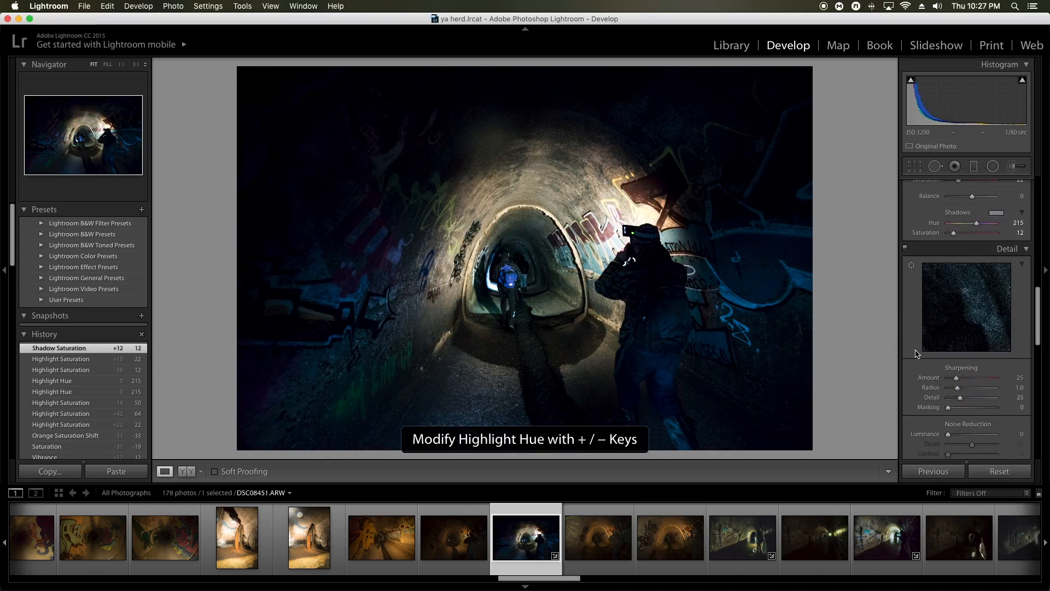
{"action": "scroll", "coordinate": [917, 352], "scroll_direction": "down", "scroll_amount": 1}
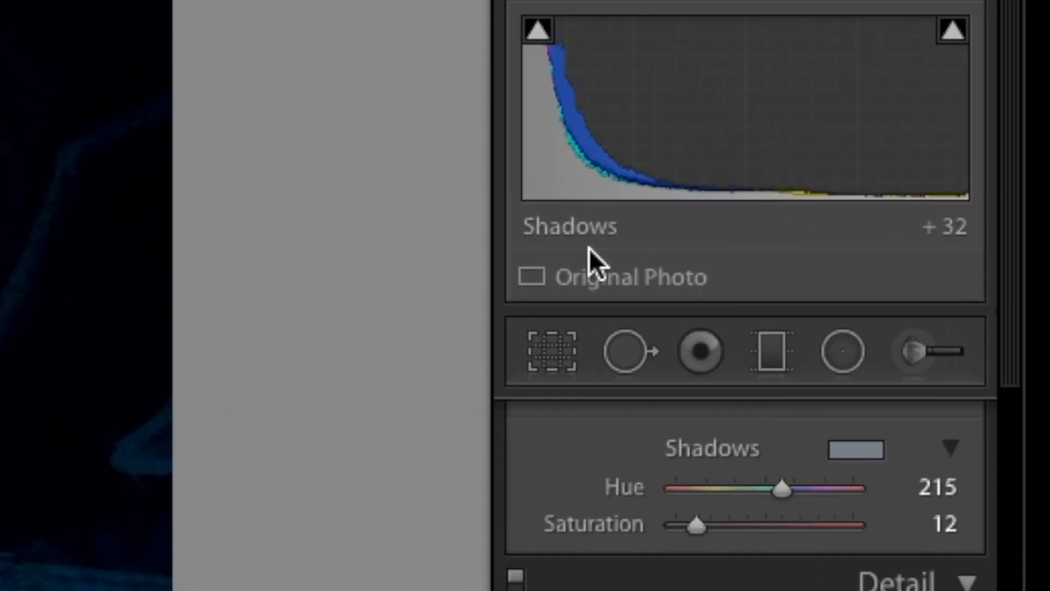
{"action": "scroll", "coordinate": [953, 306], "scroll_direction": "down", "scroll_amount": 5}
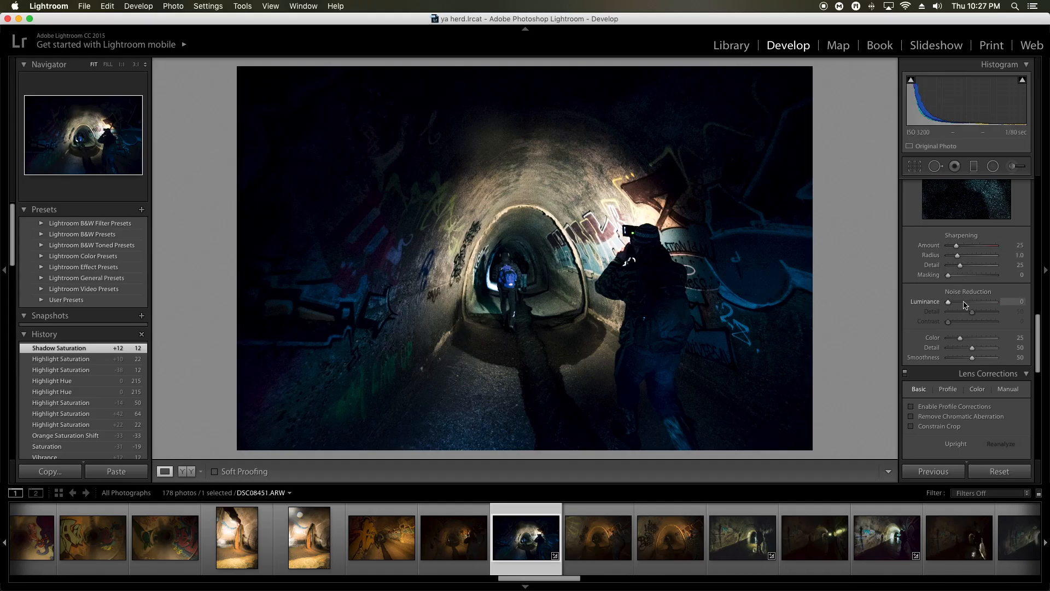
{"action": "left_click_drag", "start_coordinate": [963, 305], "coordinate": [966, 305]}
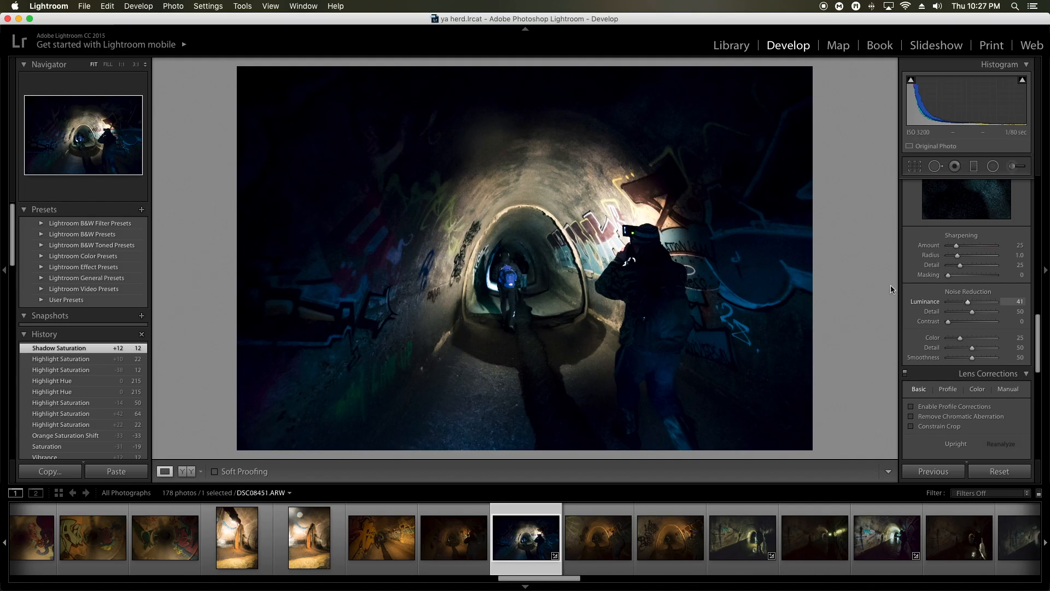
{"action": "left_click", "coordinate": [616, 258]}
{"action": "left_click_drag", "start_coordinate": [626, 232], "coordinate": [876, 416]}
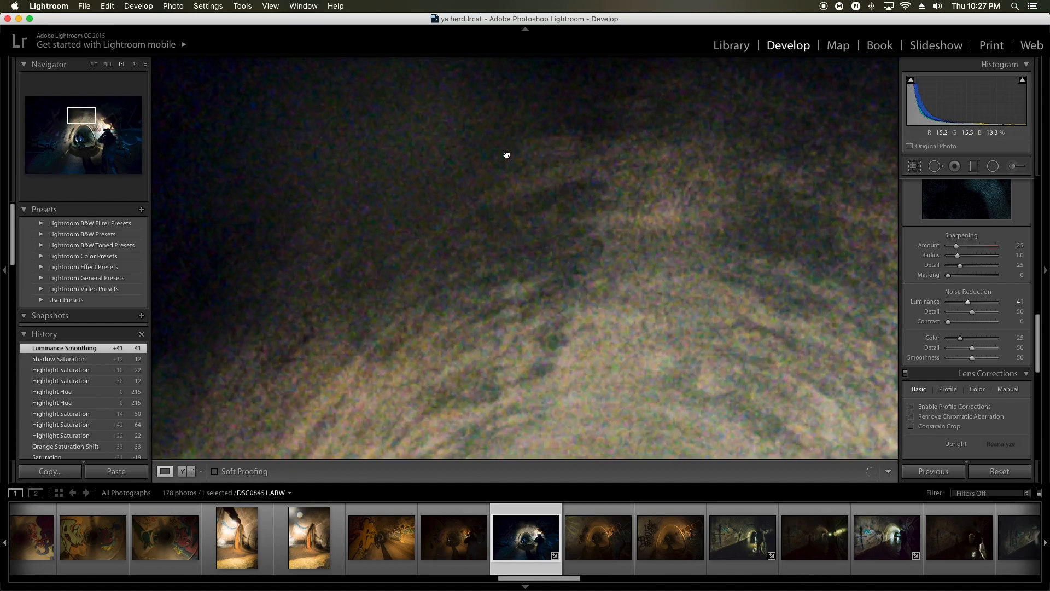
{"action": "left_click_drag", "start_coordinate": [492, 146], "coordinate": [540, 168]}
{"action": "left_click", "coordinate": [518, 174]}
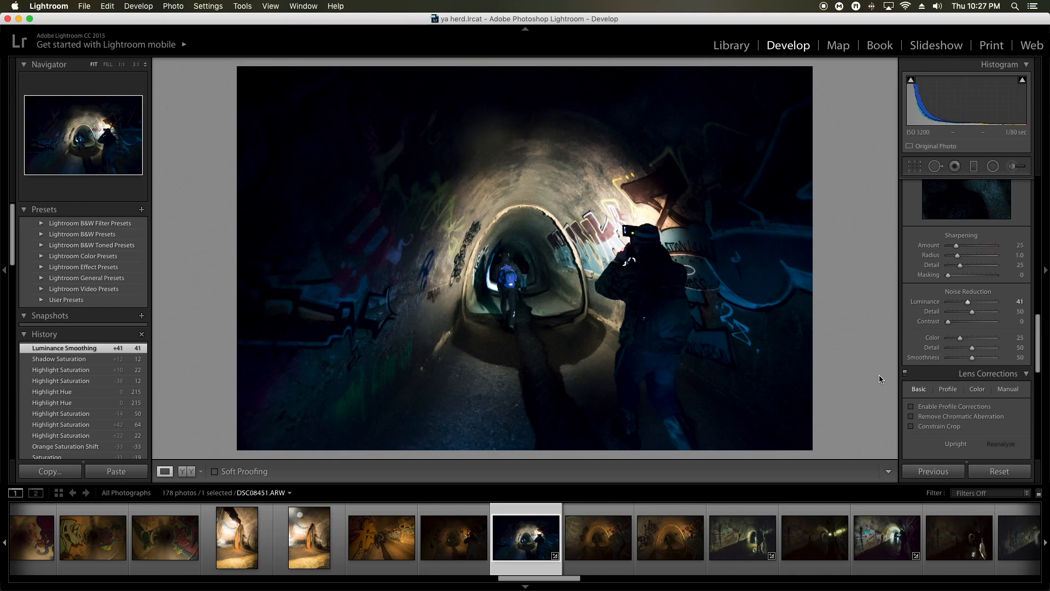
- Enable Remove Chromatic Aberration and apply the Level Upright correction to the graffiti tunnel photo
{"action": "scroll", "coordinate": [908, 383], "scroll_direction": "down", "scroll_amount": 1}
{"action": "left_click", "coordinate": [911, 382]}
{"action": "left_click", "coordinate": [928, 441]}
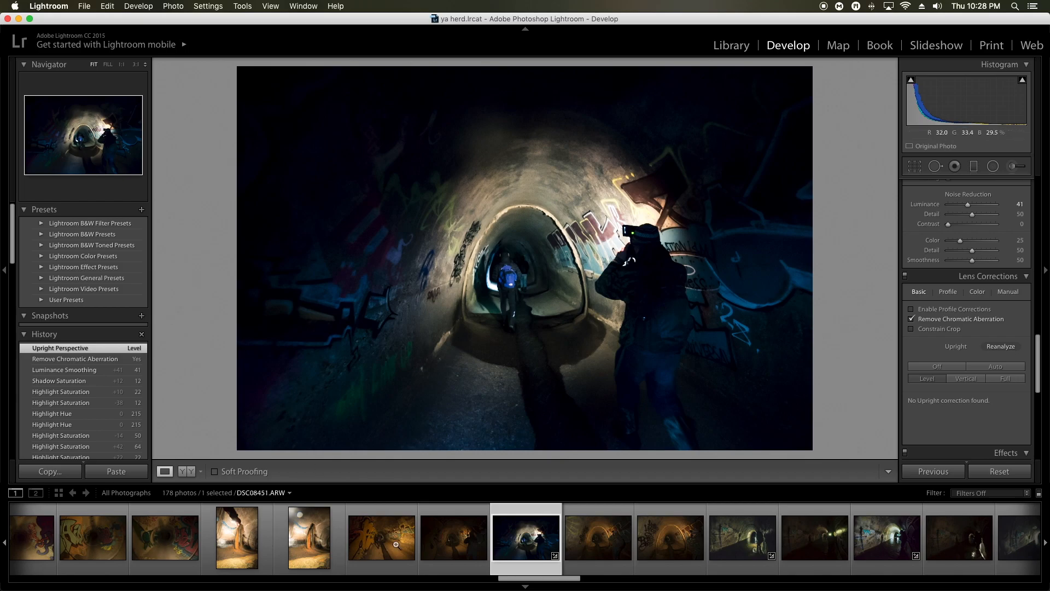
{"action": "left_click", "coordinate": [381, 161]}
{"action": "left_click", "coordinate": [396, 187]}
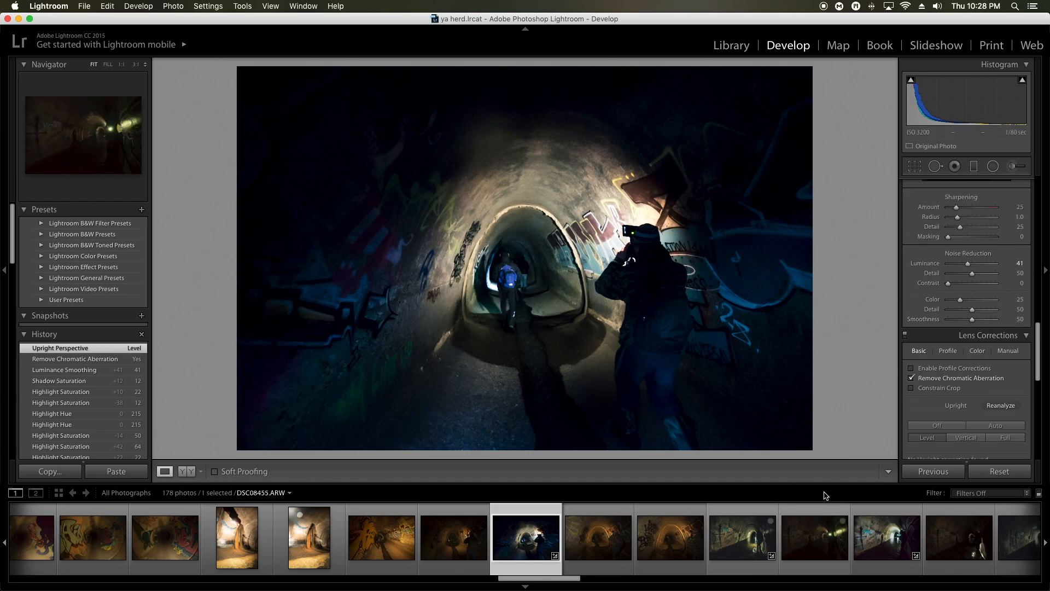
- Open the flooded tunnel photo DSC08456.ARW and set its luminance noise reduction to 30
{"action": "left_click", "coordinate": [823, 536]}
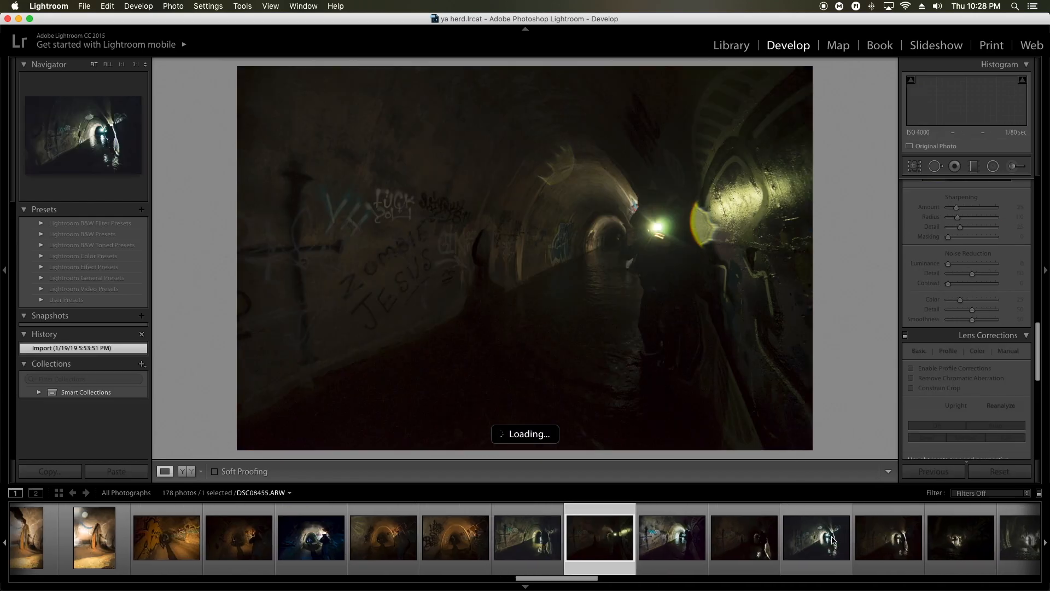
{"action": "key", "text": "Right"}
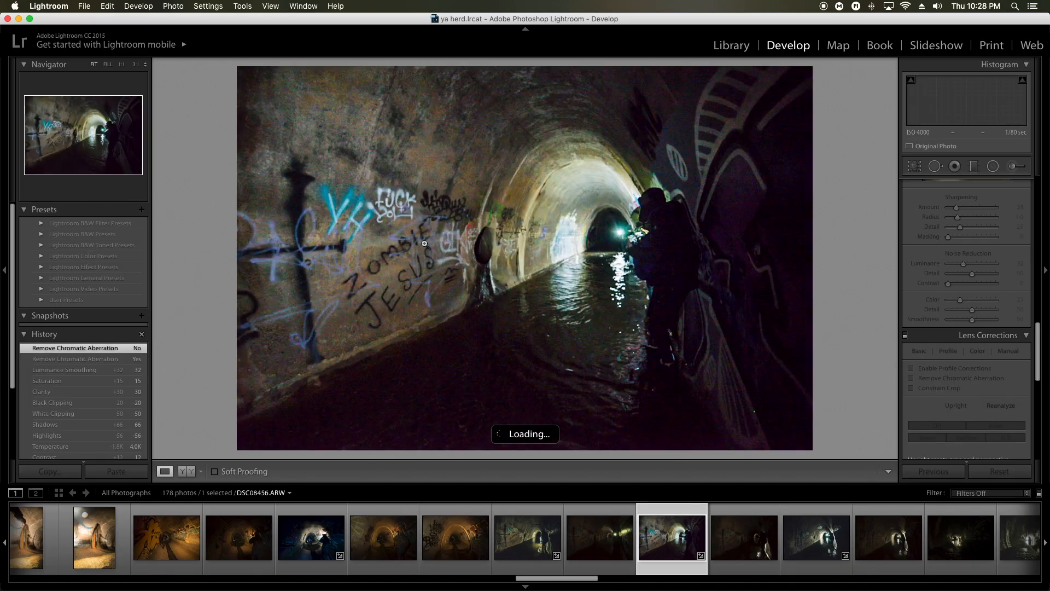
{"action": "scroll", "coordinate": [1012, 304], "scroll_direction": "down", "scroll_amount": 10}
{"action": "scroll", "coordinate": [1001, 305], "scroll_direction": "up", "scroll_amount": 10}
{"action": "double_click", "coordinate": [936, 267]}
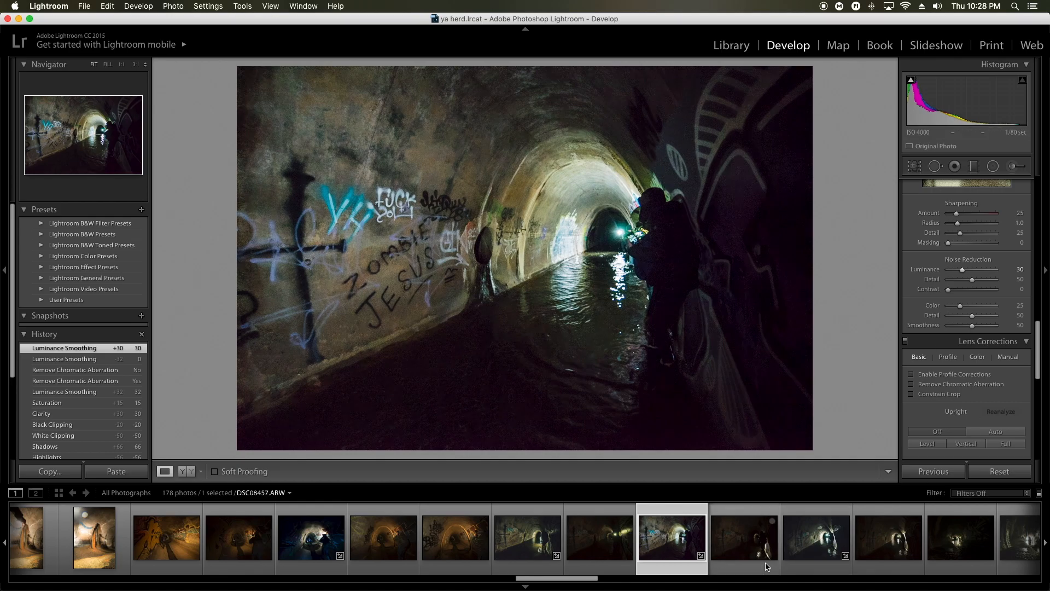
- Open DSC08523.ARW, reset its edits, and set temperature to 3,153 and exposure to −0.60
{"action": "scroll", "coordinate": [747, 537], "scroll_direction": "down", "scroll_amount": 2}
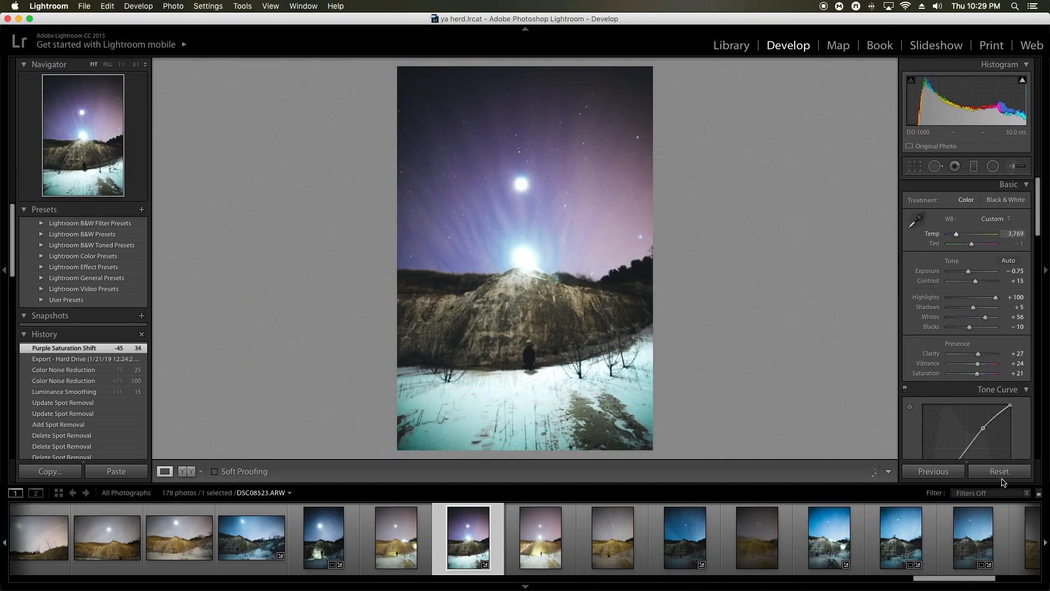
{"action": "left_click", "coordinate": [1000, 472]}
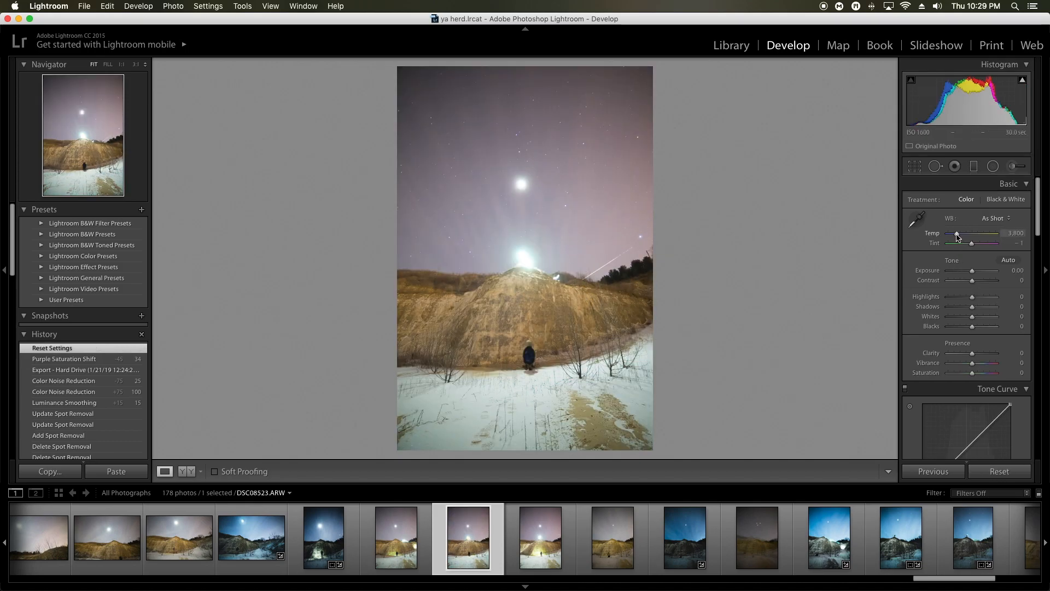
{"action": "left_click_drag", "start_coordinate": [972, 271], "coordinate": [969, 272]}
- Shape the night-sky photo's RGB point curve into an S by lowering the shadows and raising the highlights
{"action": "scroll", "coordinate": [969, 272], "scroll_direction": "down", "scroll_amount": 3}
{"action": "left_click_drag", "start_coordinate": [941, 396], "coordinate": [941, 401]}
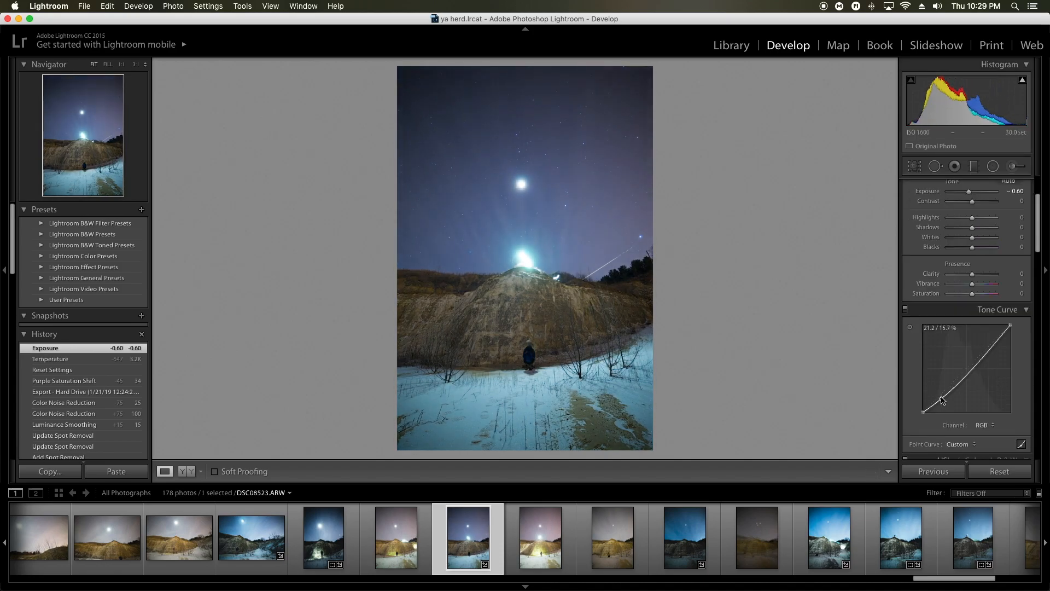
{"action": "left_click_drag", "start_coordinate": [983, 358], "coordinate": [982, 346]}
- Set contrast +15, highlights +100, shadows −26, whites −26, blacks −31, clarity +31, vibrance +16 and saturation +14 on the night-sky photo
{"action": "scroll", "coordinate": [981, 347], "scroll_direction": "up", "scroll_amount": 3}
{"action": "left_click_drag", "start_coordinate": [972, 280], "coordinate": [971, 325]}
{"action": "scroll", "coordinate": [978, 353], "scroll_direction": "down", "scroll_amount": 1}
- Set aqua saturation −11, blue −16, purple +35 and magenta +20, and apply split toning with highlight saturation 22 and shadow saturation 12
{"action": "scroll", "coordinate": [947, 284], "scroll_direction": "down", "scroll_amount": 9}
{"action": "left_click", "coordinate": [996, 386]}
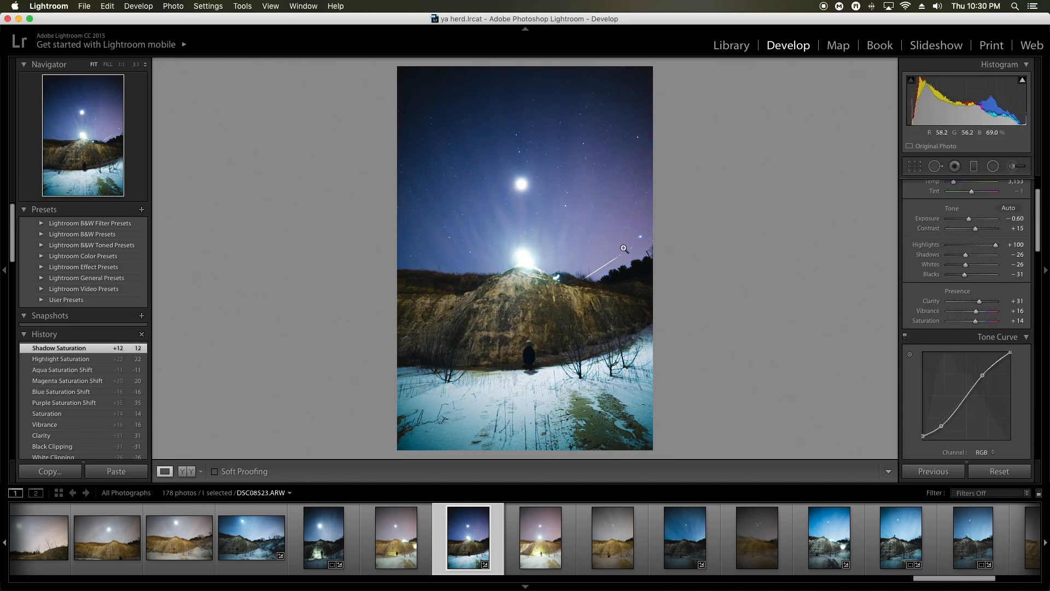
- Zoom in on the diagonal light trail above the trees and remove it with the Spot Removal tool in Heal mode
{"action": "left_click", "coordinate": [621, 255]}
{"action": "mouse_move", "coordinate": [621, 253]}
{"action": "left_mouse_down"}
{"action": "mouse_move", "coordinate": [681, 213]}
{"action": "mouse_move", "coordinate": [749, 137]}
{"action": "left_mouse_up"}
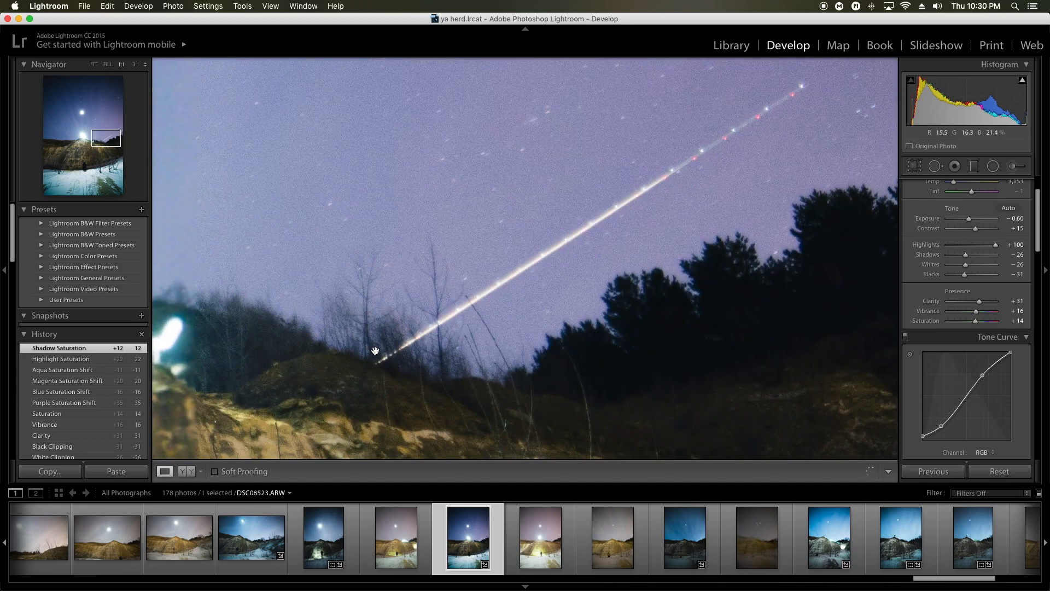
{"action": "key", "text": "q"}
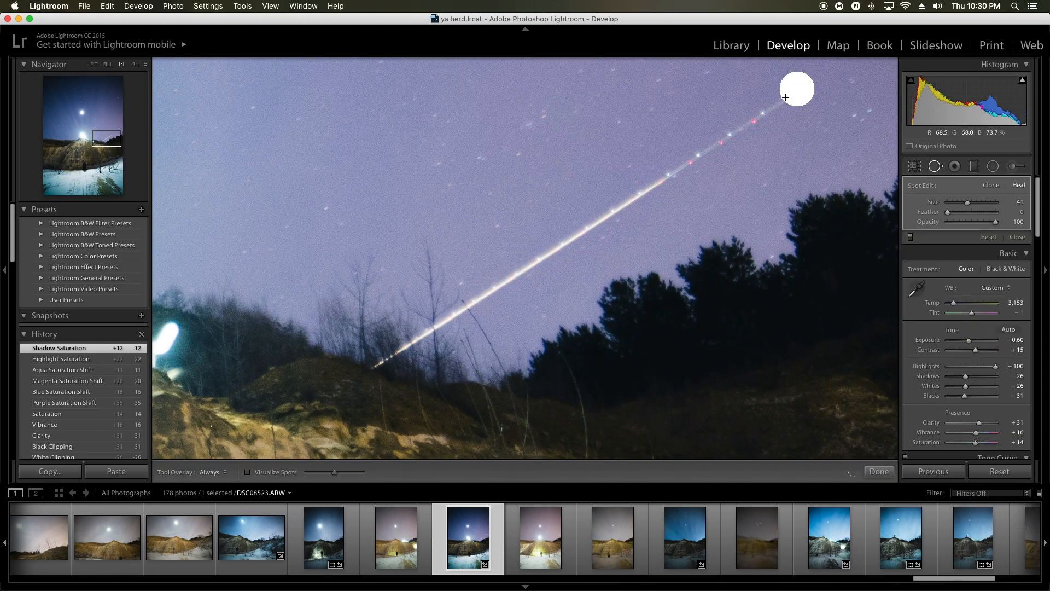
{"action": "left_click_drag", "start_coordinate": [746, 125], "coordinate": [692, 148]}
{"action": "left_click_drag", "start_coordinate": [506, 278], "coordinate": [378, 356]}
{"action": "left_click", "coordinate": [879, 471]}
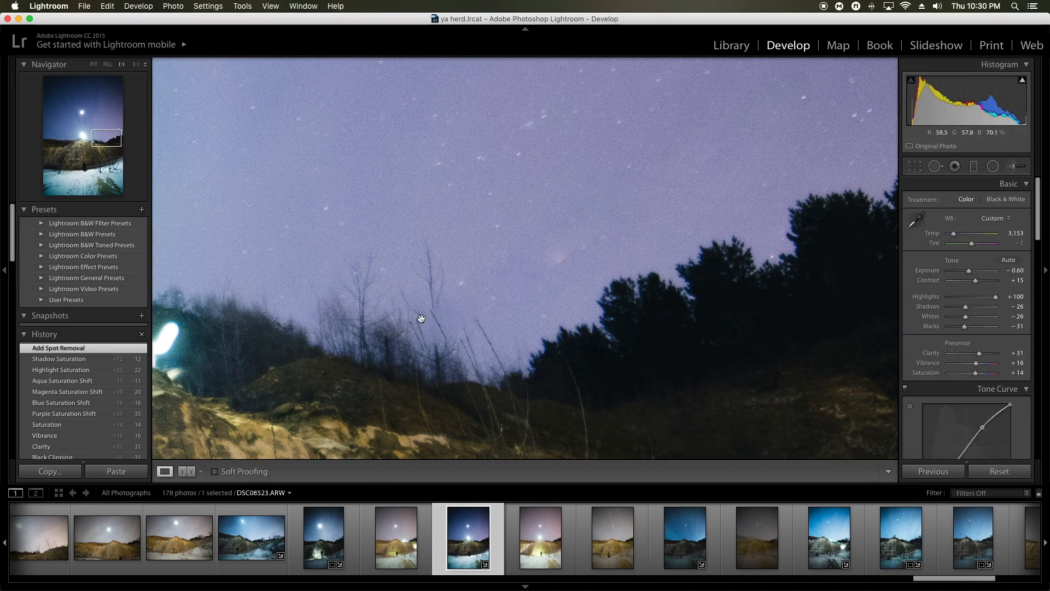
{"action": "left_click", "coordinate": [427, 321]}
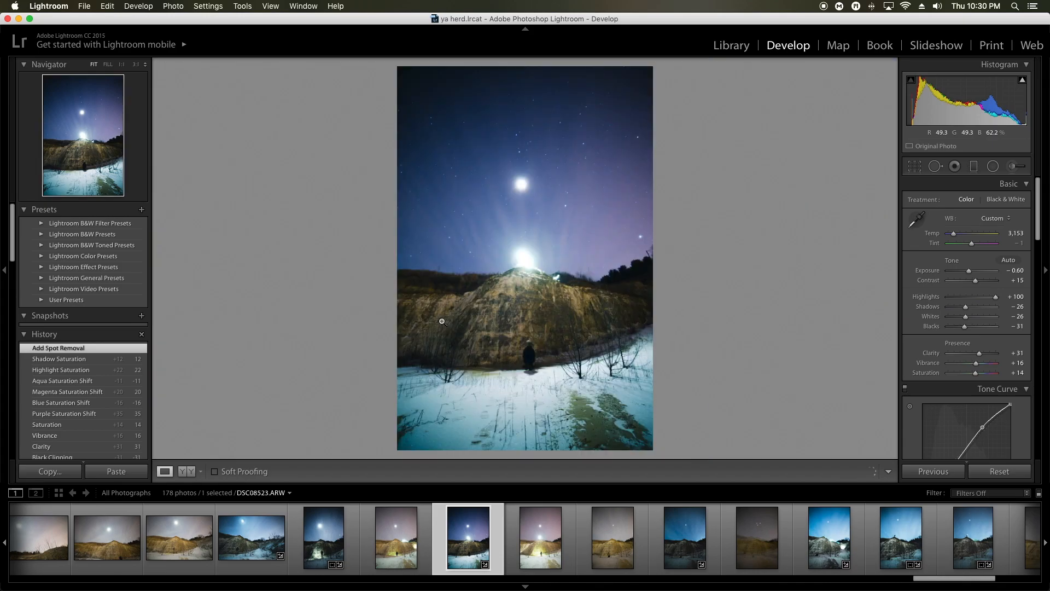
- Remove the utility pole beside the trees at the photo's edge with the Spot Removal tool
{"action": "left_click", "coordinate": [645, 252]}
{"action": "key", "text": "q"}
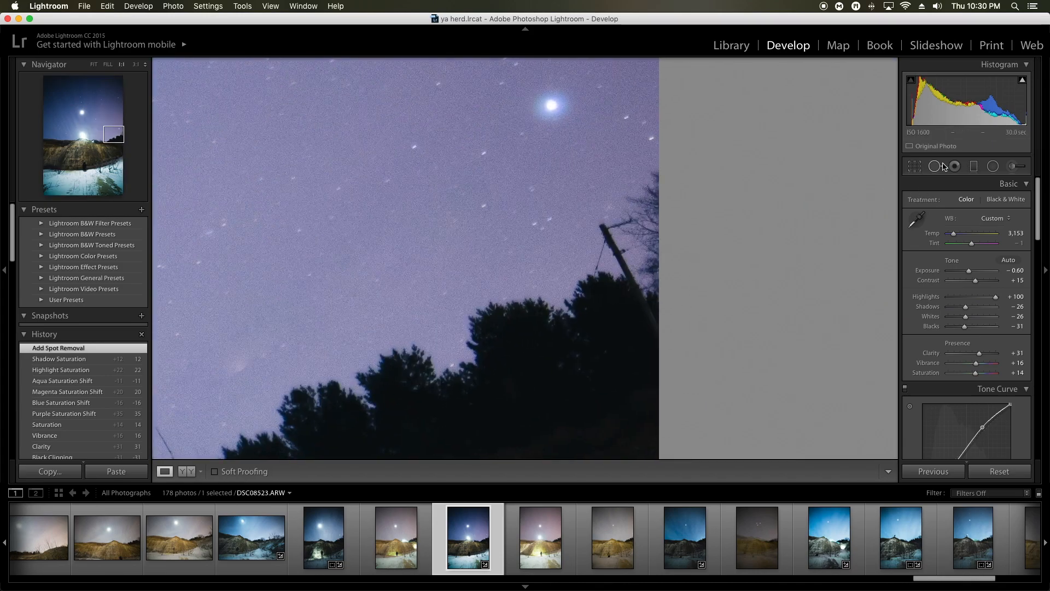
{"action": "left_click", "coordinate": [609, 227]}
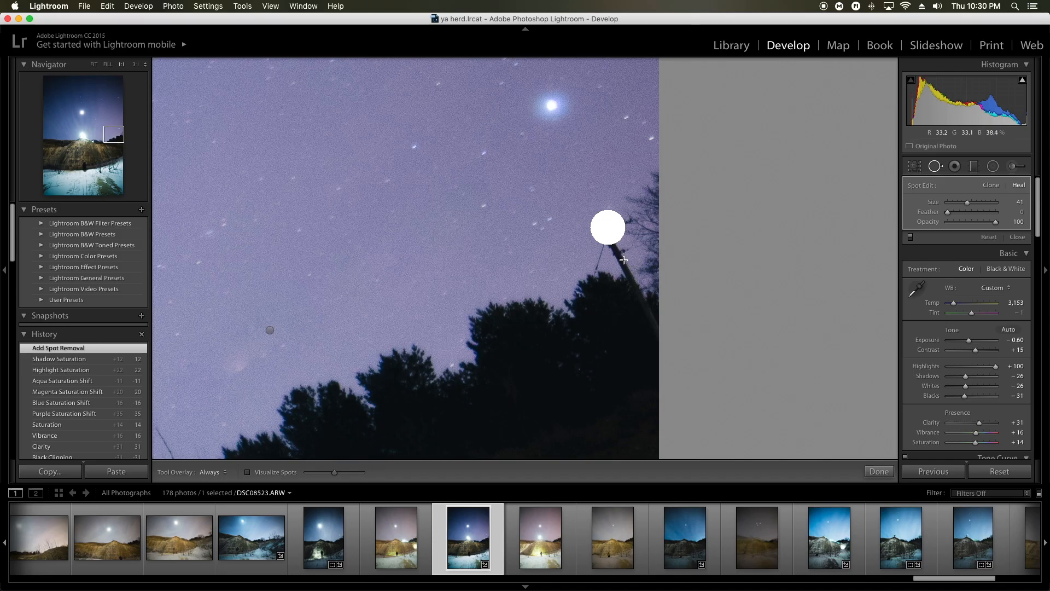
{"action": "left_click", "coordinate": [879, 471]}
{"action": "left_click", "coordinate": [574, 339]}
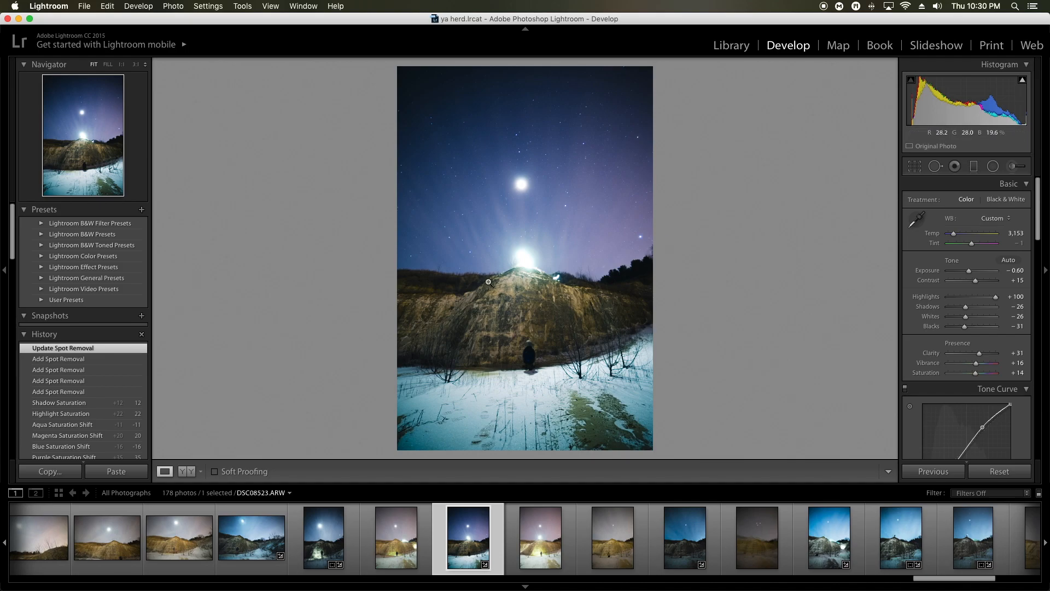
- Set the night-sky photo's sharpening amount to 150
{"action": "scroll", "coordinate": [981, 370], "scroll_direction": "down", "scroll_amount": 10}
{"action": "left_click_drag", "start_coordinate": [980, 366], "coordinate": [1002, 365]}
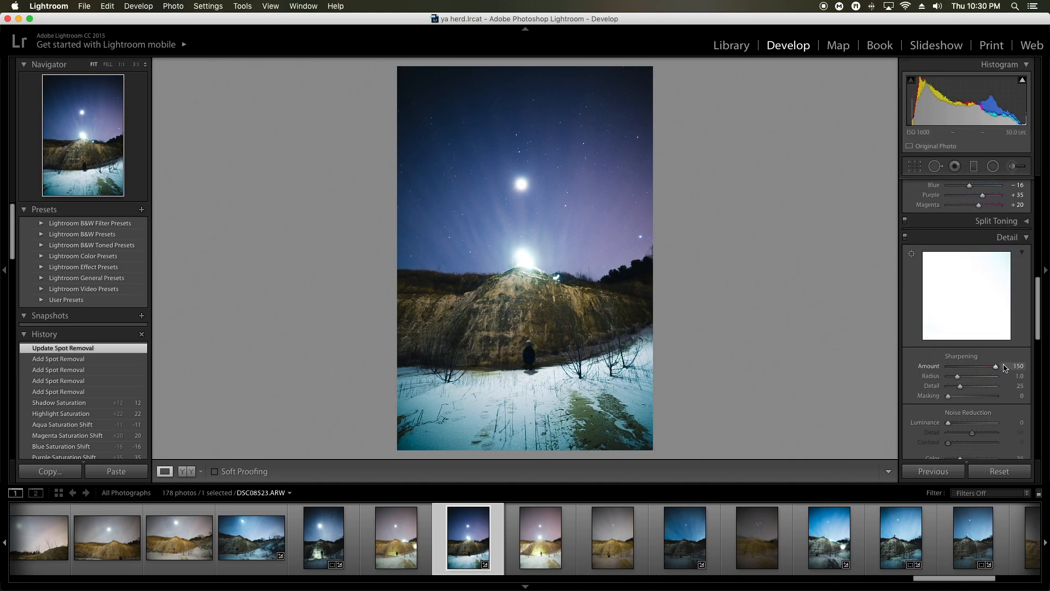
- Enable Remove Chromatic Aberration and apply the Level Upright correction to the night-sky photo
{"action": "scroll", "coordinate": [957, 347], "scroll_direction": "down", "scroll_amount": 5}
{"action": "left_click", "coordinate": [928, 347]}
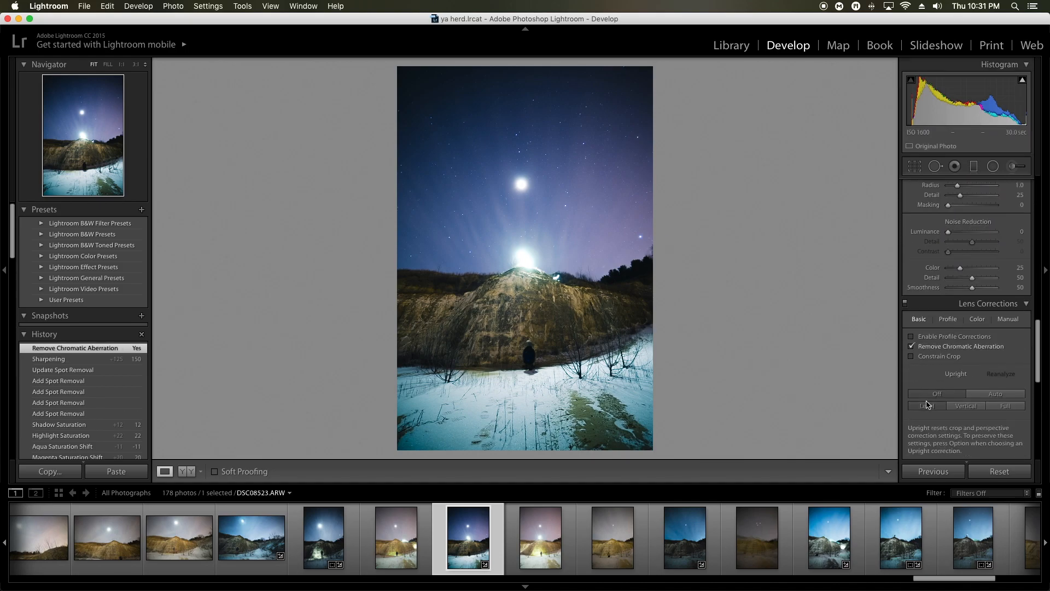
{"action": "left_click", "coordinate": [925, 407]}
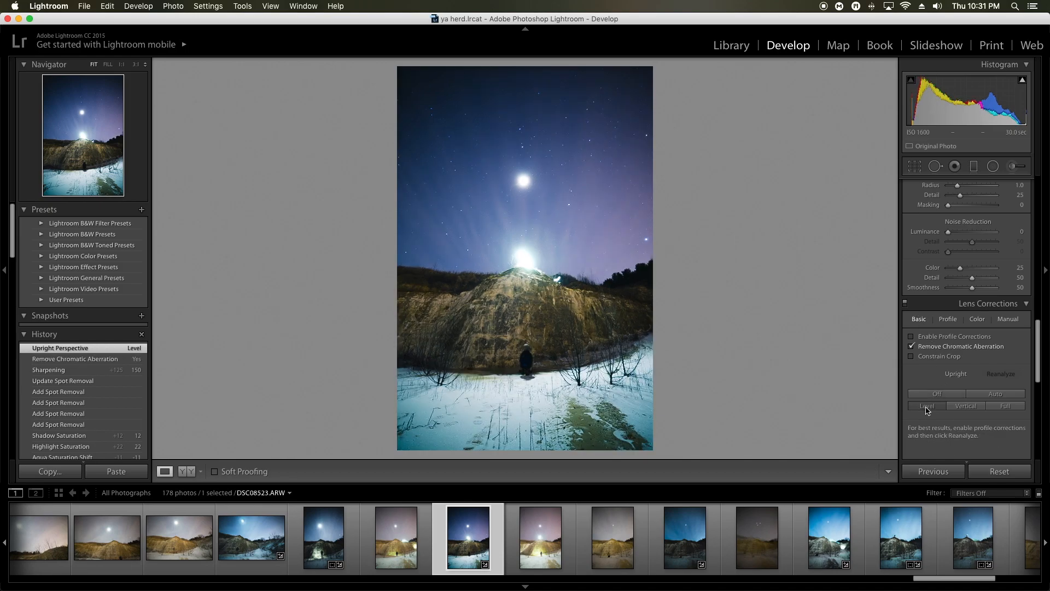
- Set the orange saturation to −8 and the yellow saturation to −26
{"action": "scroll", "coordinate": [946, 393], "scroll_direction": "up", "scroll_amount": 5}
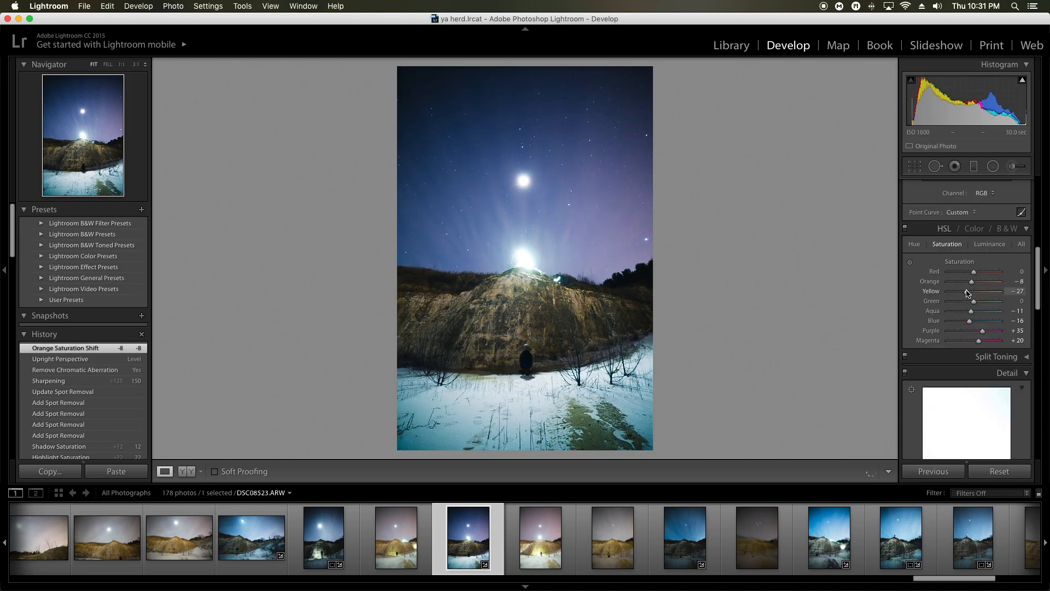
{"action": "scroll", "coordinate": [969, 294], "scroll_direction": "up", "scroll_amount": 2}
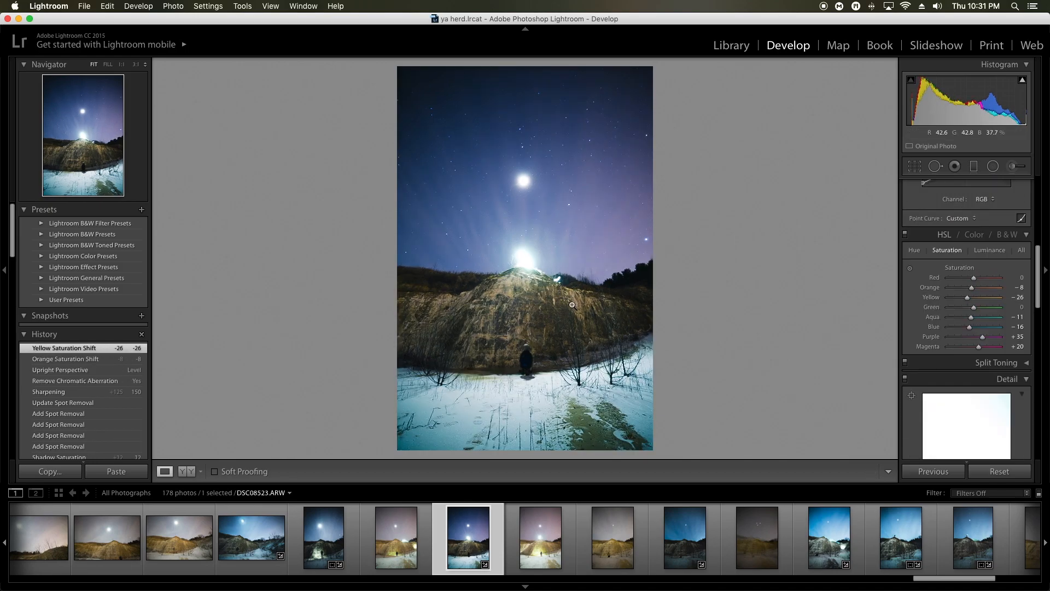
- Zoom in on the small bright light on the hill's slope and heal it away with the Spot Removal tool
{"action": "left_click", "coordinate": [624, 302]}
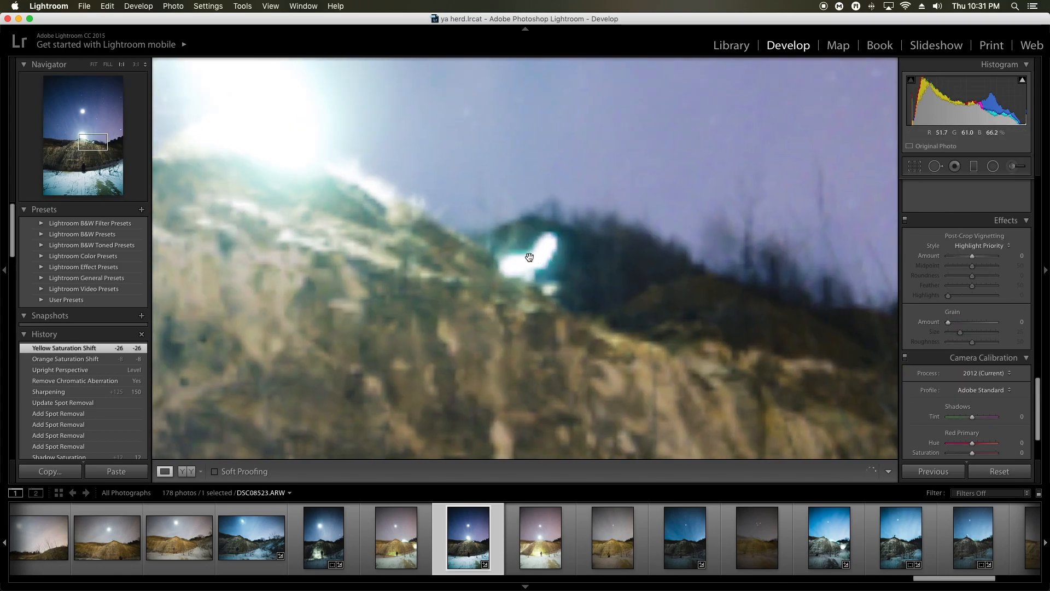
{"action": "left_click", "coordinate": [823, 353]}
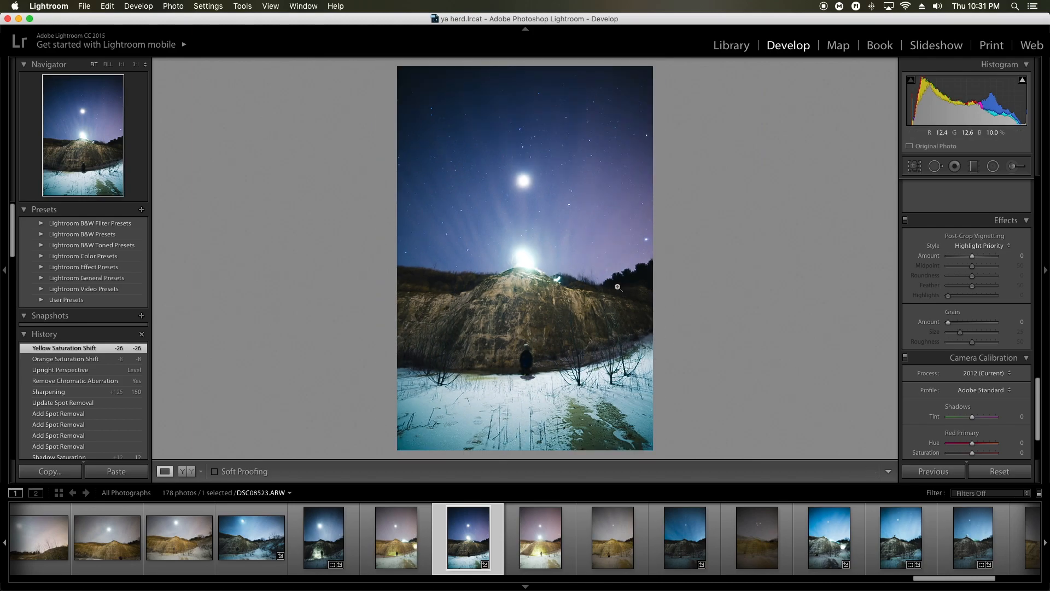
{"action": "left_click", "coordinate": [553, 283]}
{"action": "key", "text": "q"}
{"action": "left_click_drag", "start_coordinate": [641, 276], "coordinate": [601, 297]}
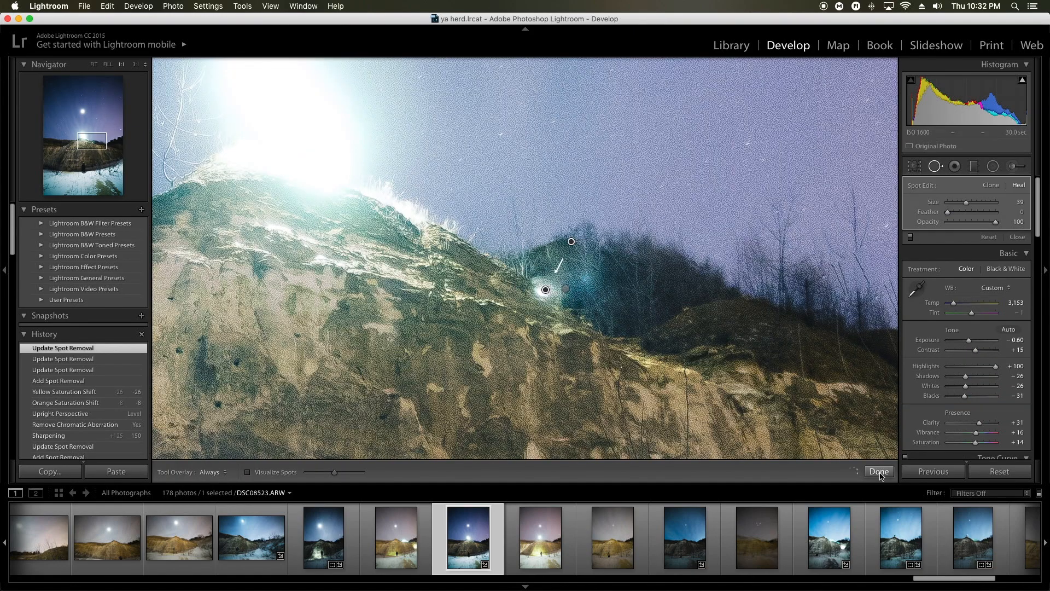
{"action": "left_click", "coordinate": [879, 473]}
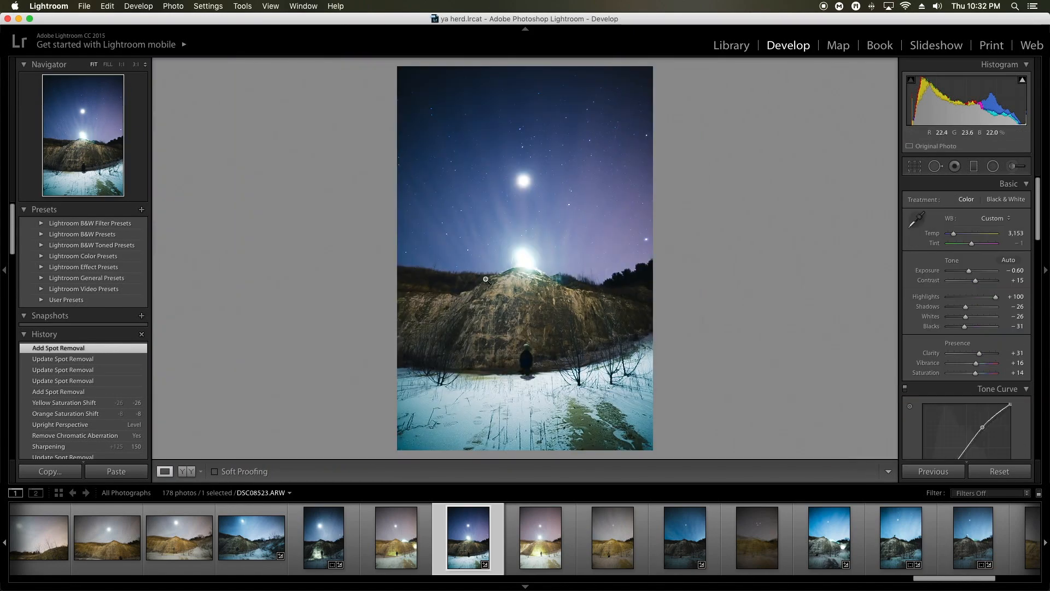